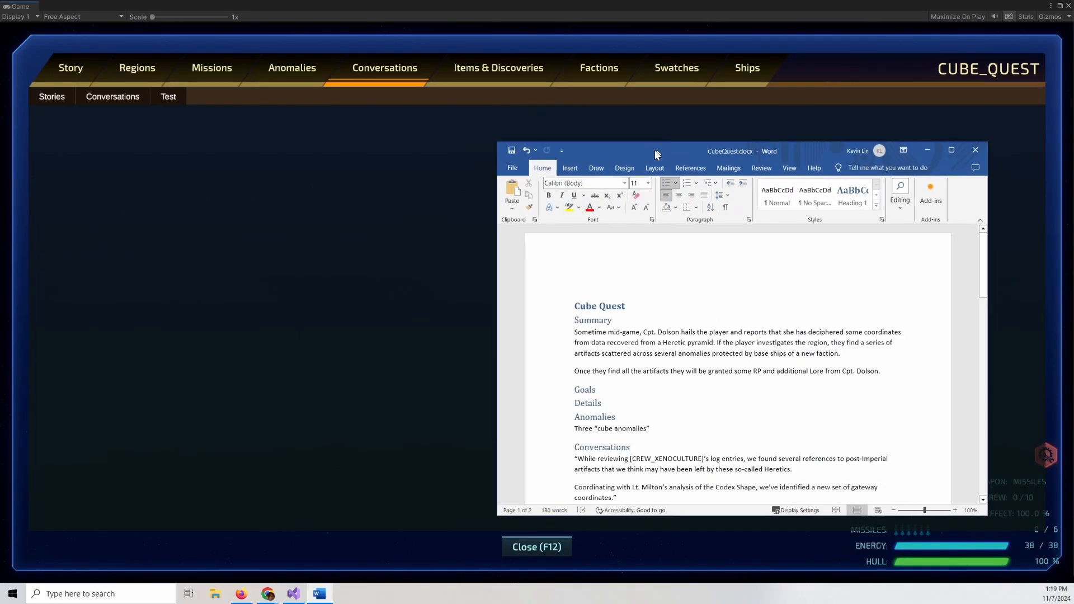
Bring up the CubeQuest design document and read its Conversations section.
drag(654, 150, 603, 103)
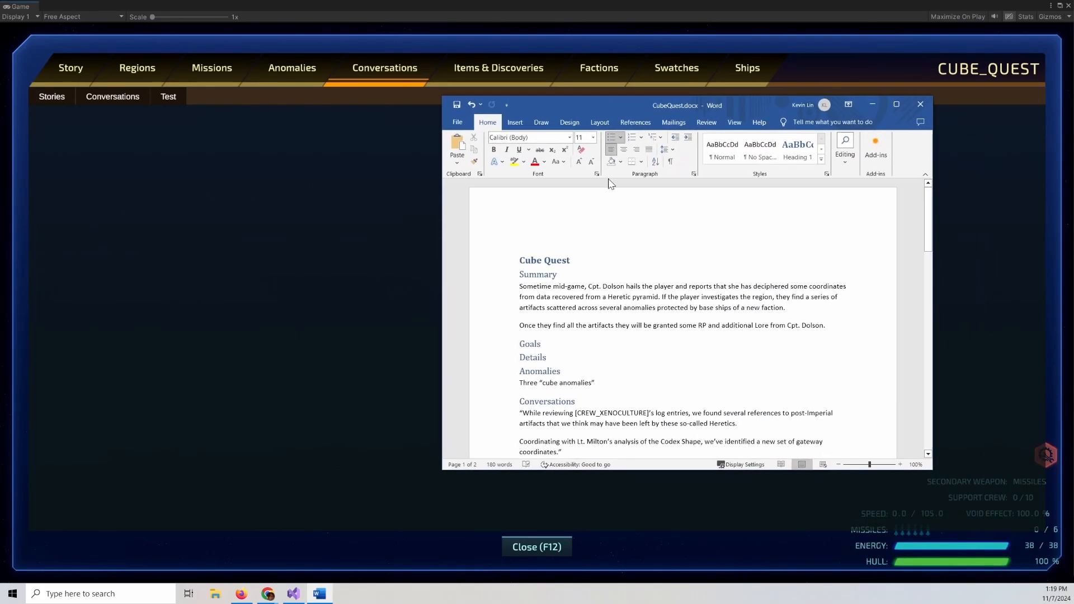
click(720, 296)
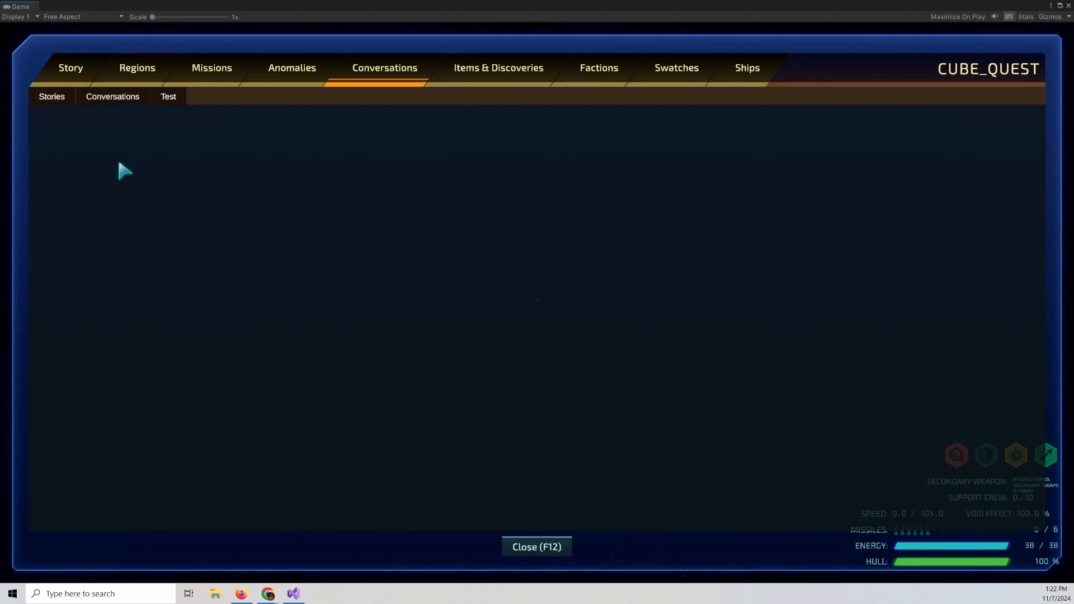
Create a new conversation with the Id DOLSON_CUBE_INTRO.
click(119, 99)
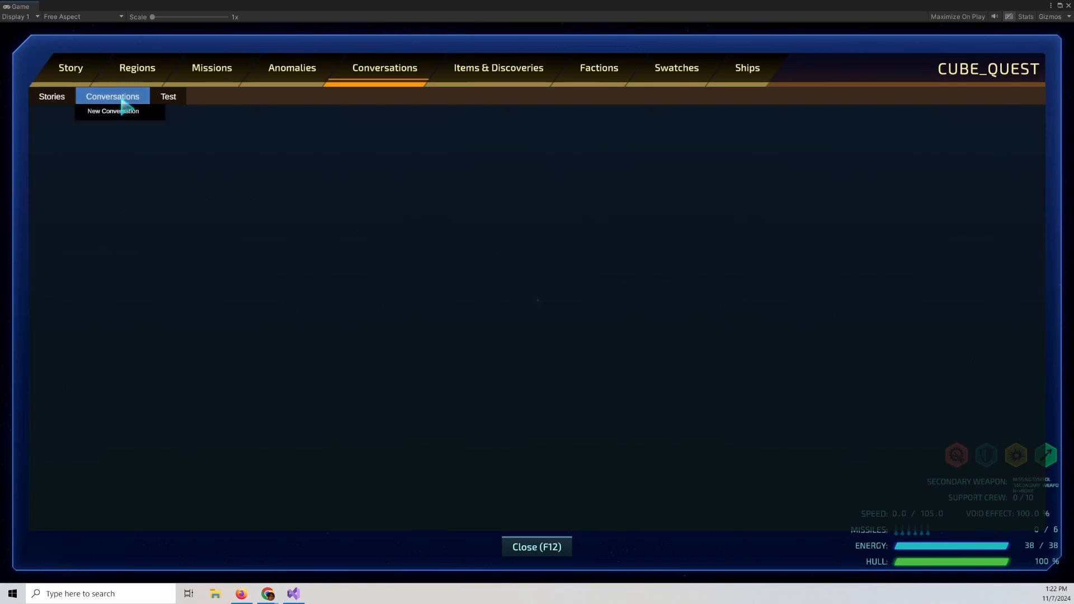
click(113, 111)
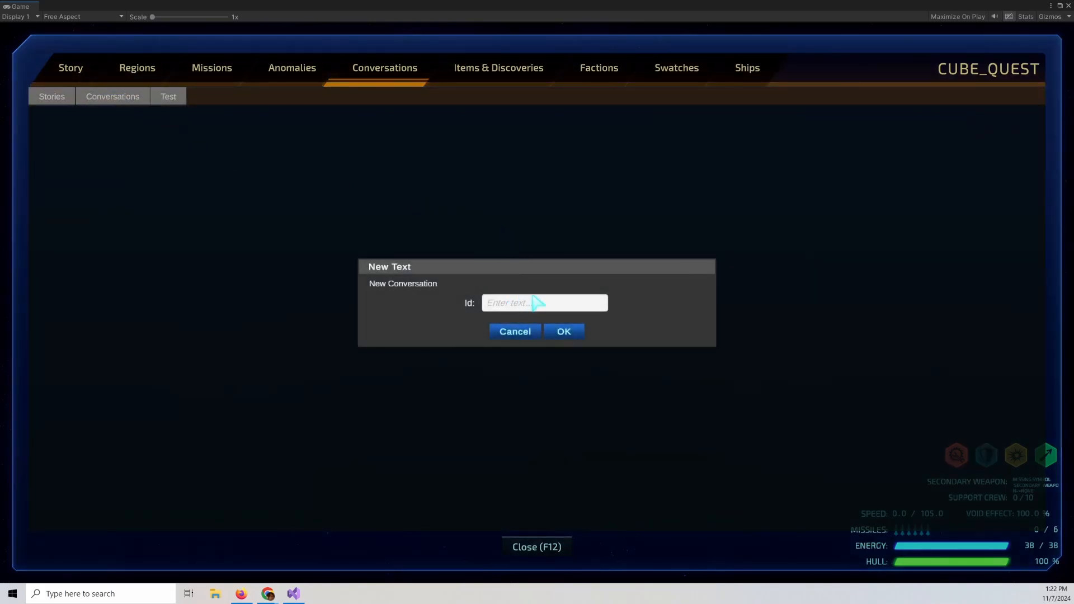
text(DOLSON_CUBE_INTRO)
click(564, 331)
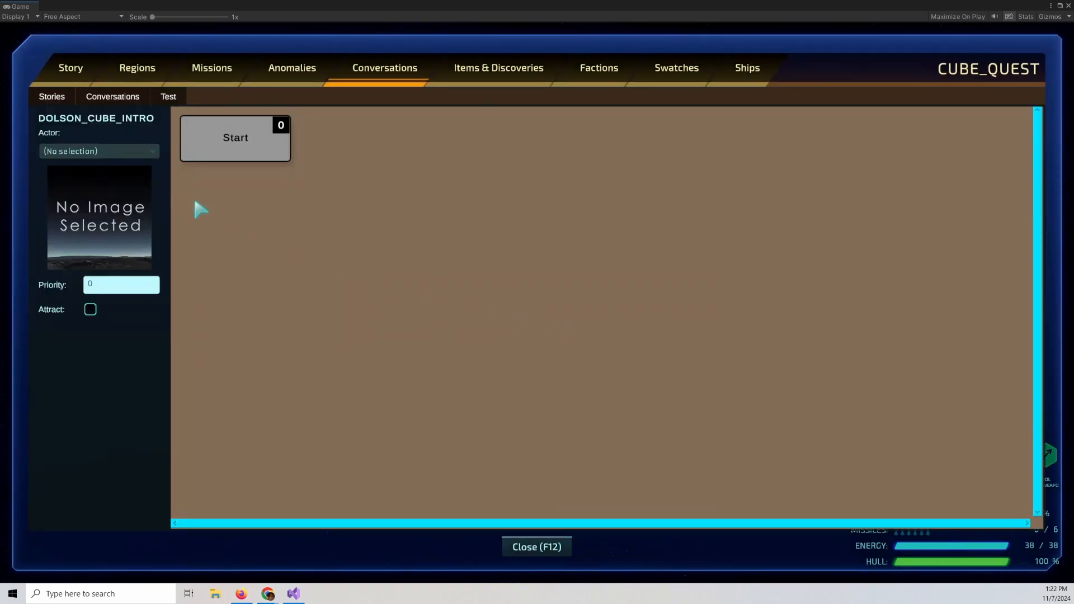
Set the conversation's actor to Cmd Dolson and its priority to 999.
click(149, 152)
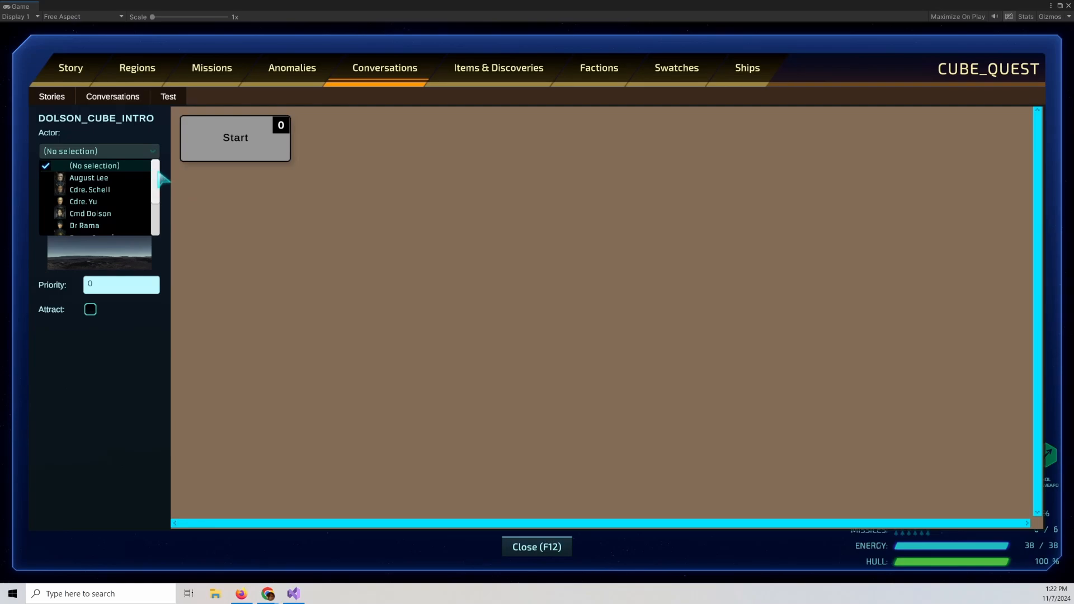
click(120, 213)
click(138, 284)
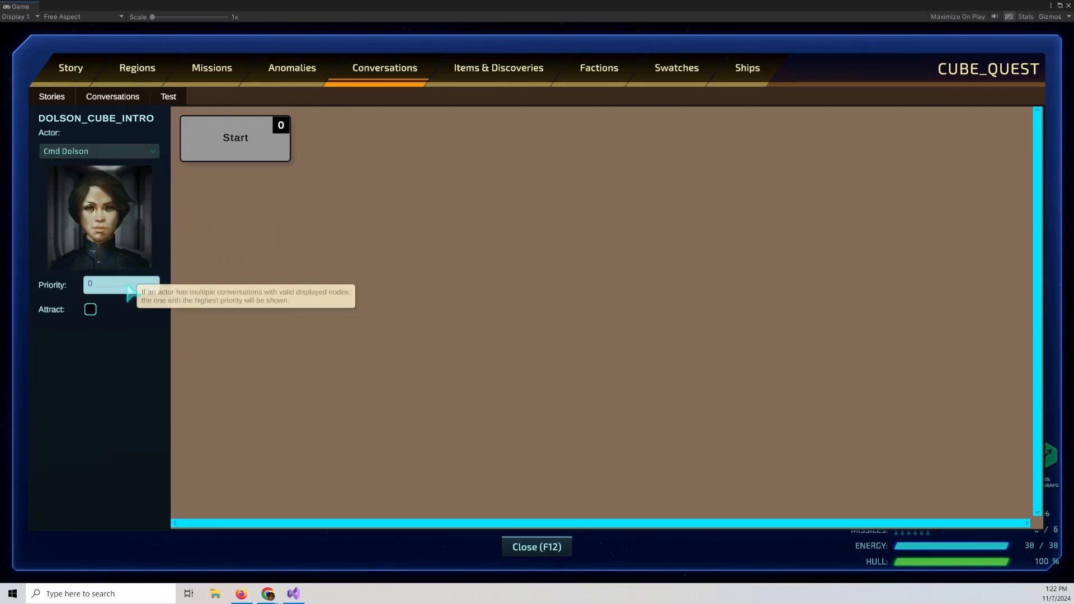
text(999)
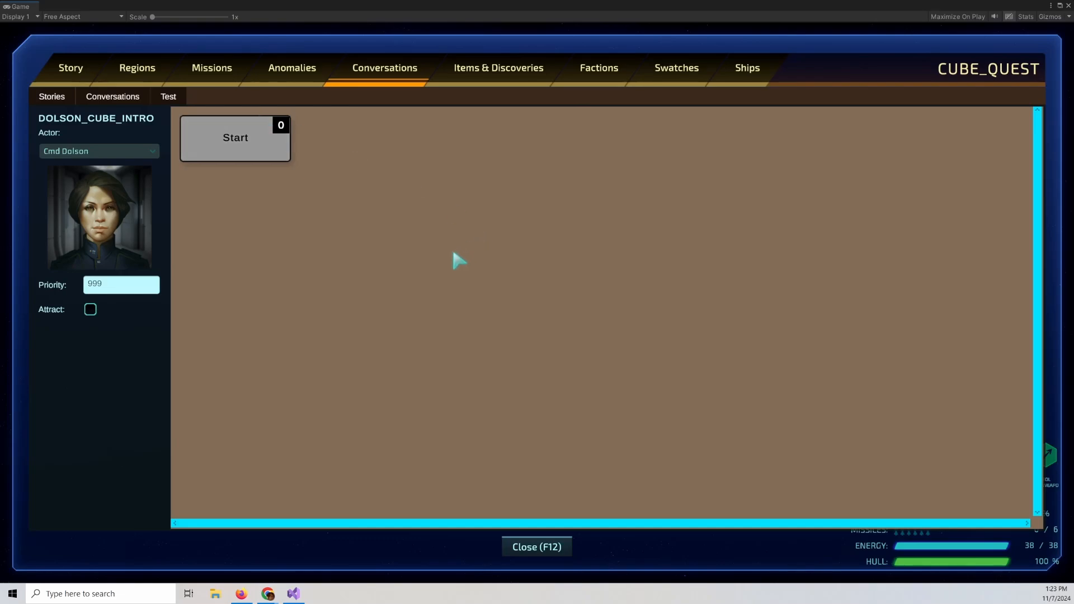
Add an NPC Dialogue node after the Start node.
mouse_move(92, 316)
right_click(211, 133)
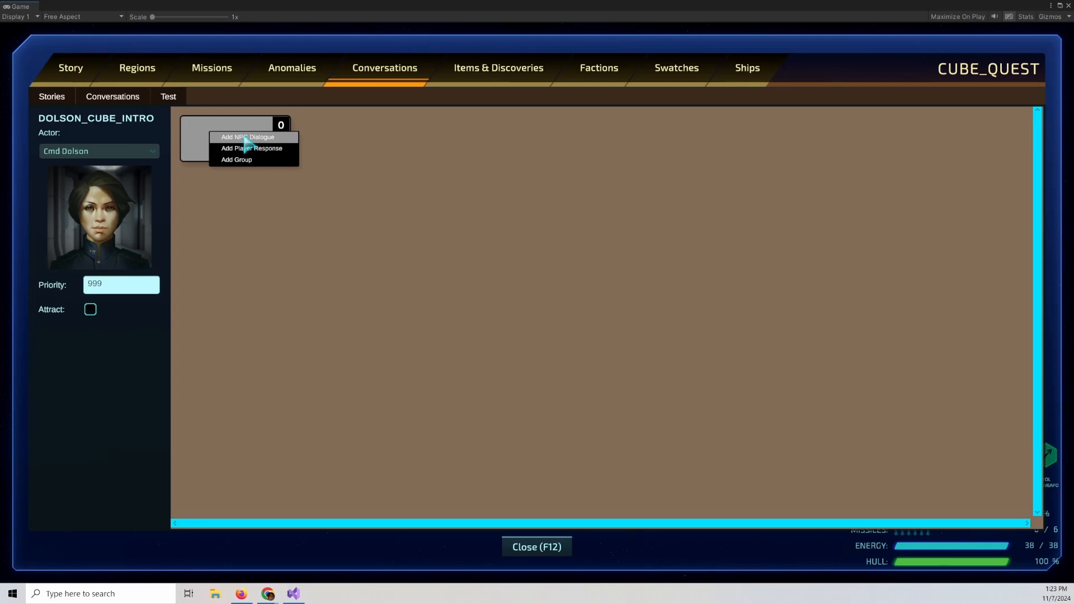
click(245, 140)
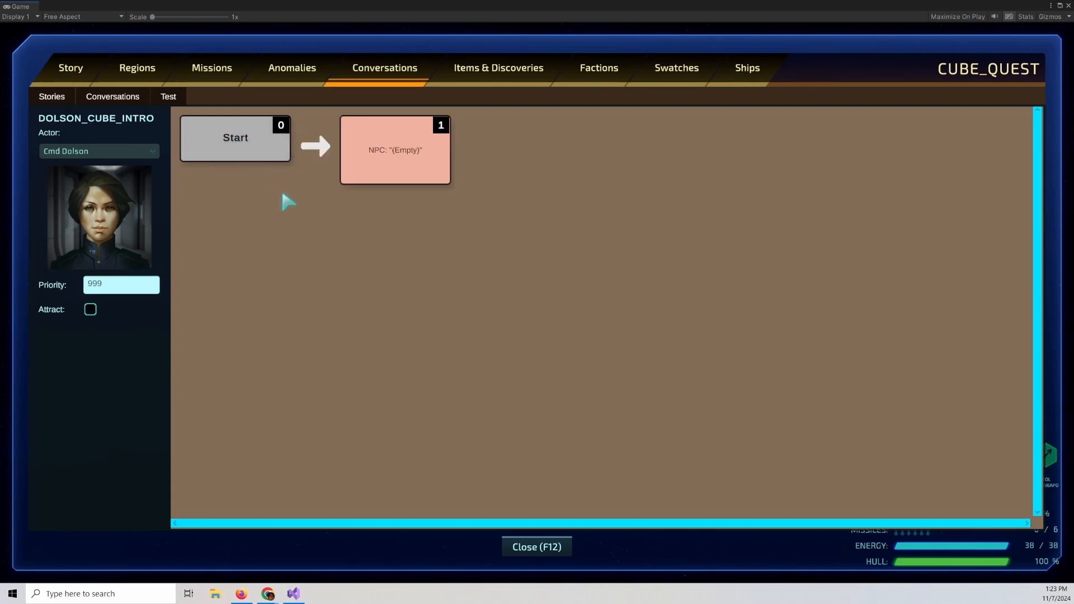
Open the NPC node and enter "While reviewing [CREW_XENOCULTURE]'s log entries… left by these so-called Heretics." as its text.
click(404, 175)
double_click(402, 167)
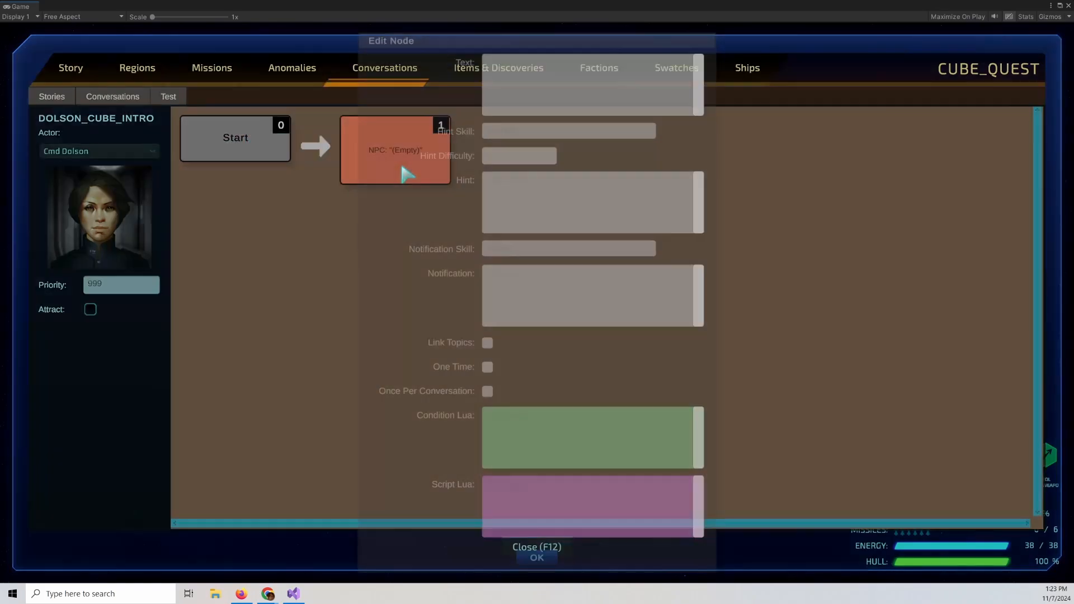
text(Whi)
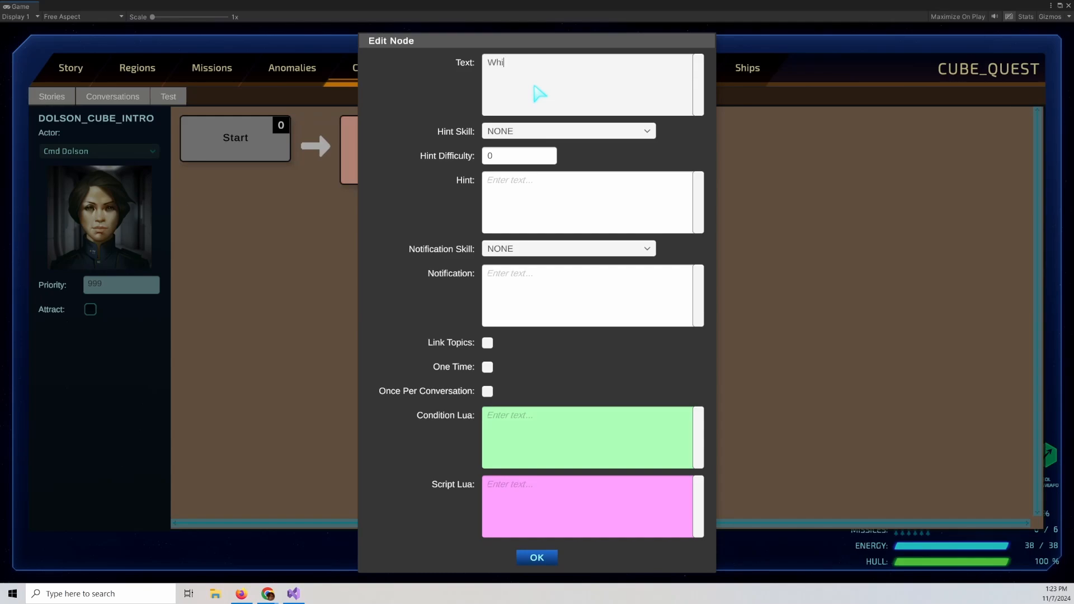
text(le reviue)
text(ewin)
text(g [CREW)
text(_XEMO)
key(BackSpace)
key(BackSpace)
text(NOCULTURE)
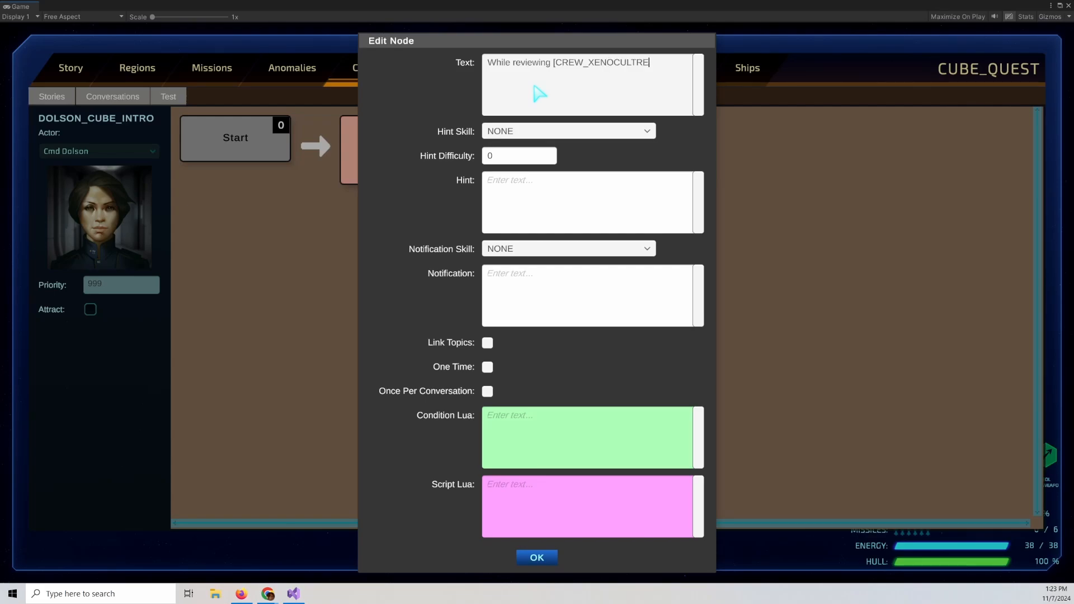
key(BackSpace)
key(BackSpace)
text(URE[]'s log entries, we found several references to pos)
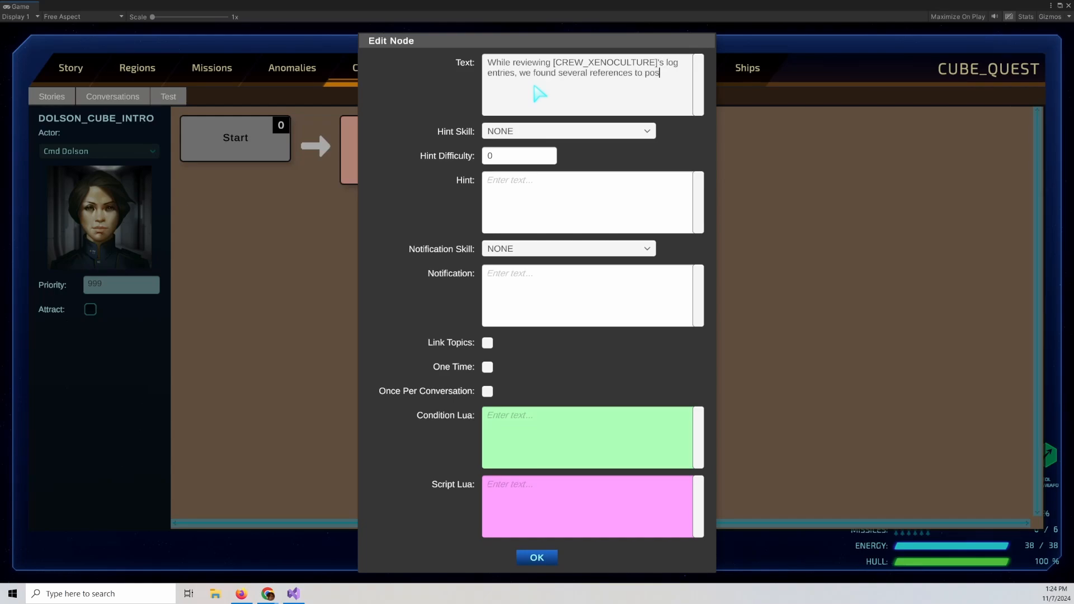
text(t-Imperial artifacts that we think may have been left by t)
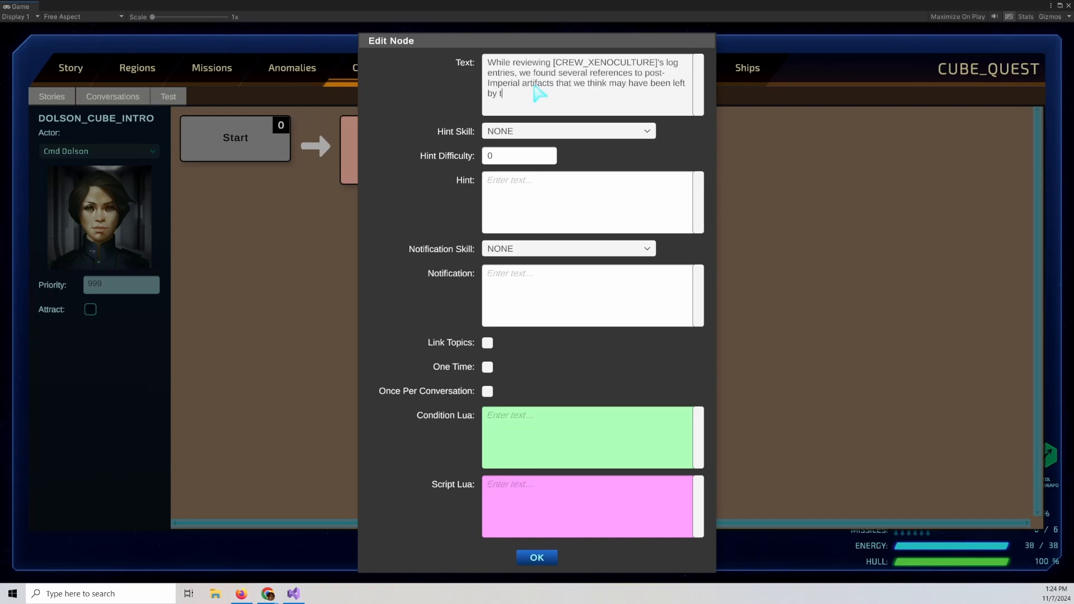
text(hese so-called Heretics.)
key(Return)
key(Return)
Add a second paragraph "Coordinating with Lt. Milton's analysis of the Codex Shape, we've identified a new set of gateway coordinates." and confirm.
text(Coordinating with Lt. M)
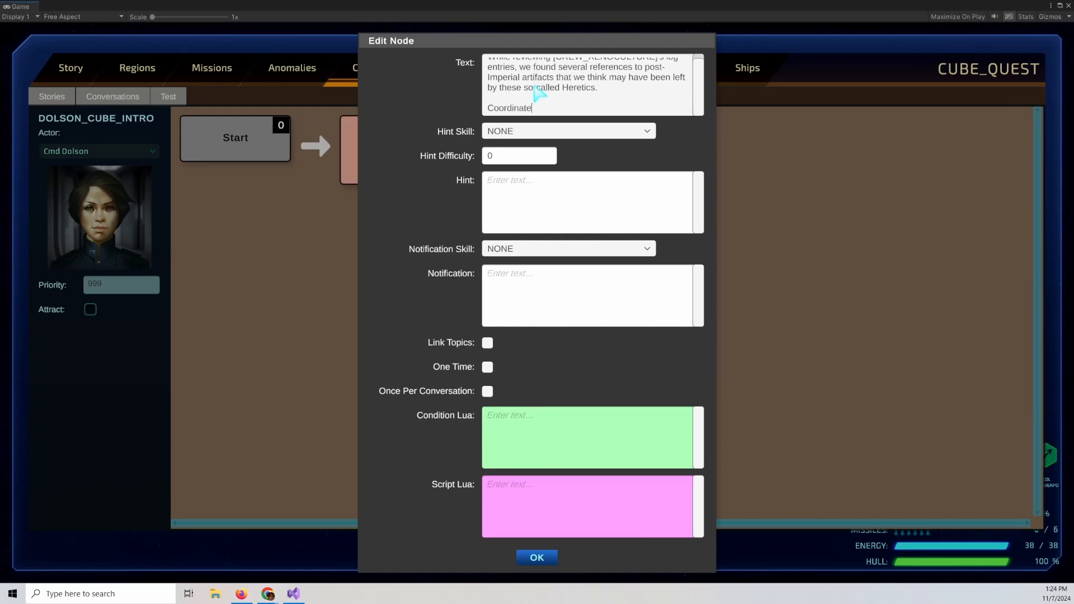
text(ilton's analysis of the Codex Shape,)
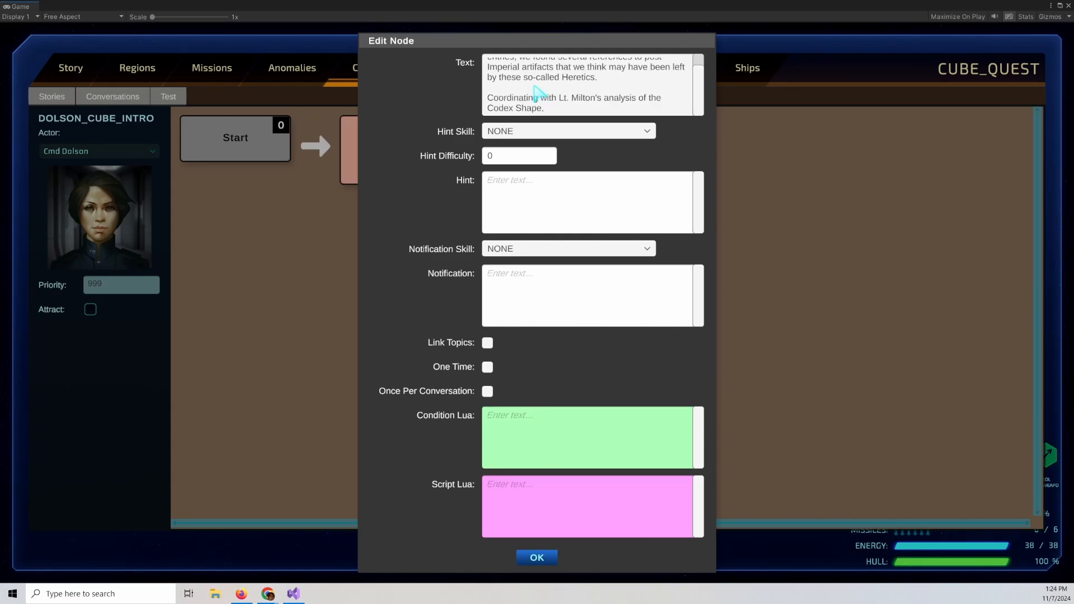
text( we've identified a new set of gateway coordinates.)
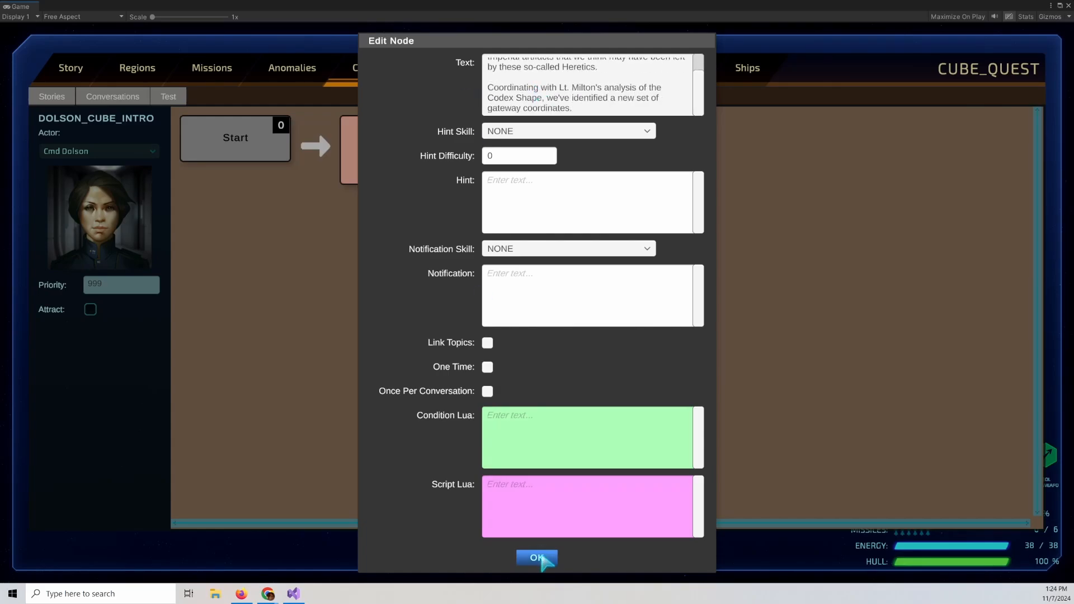
click(539, 556)
Add a Group node after the NPC dialogue, then add a player response inside the group.
right_click(412, 161)
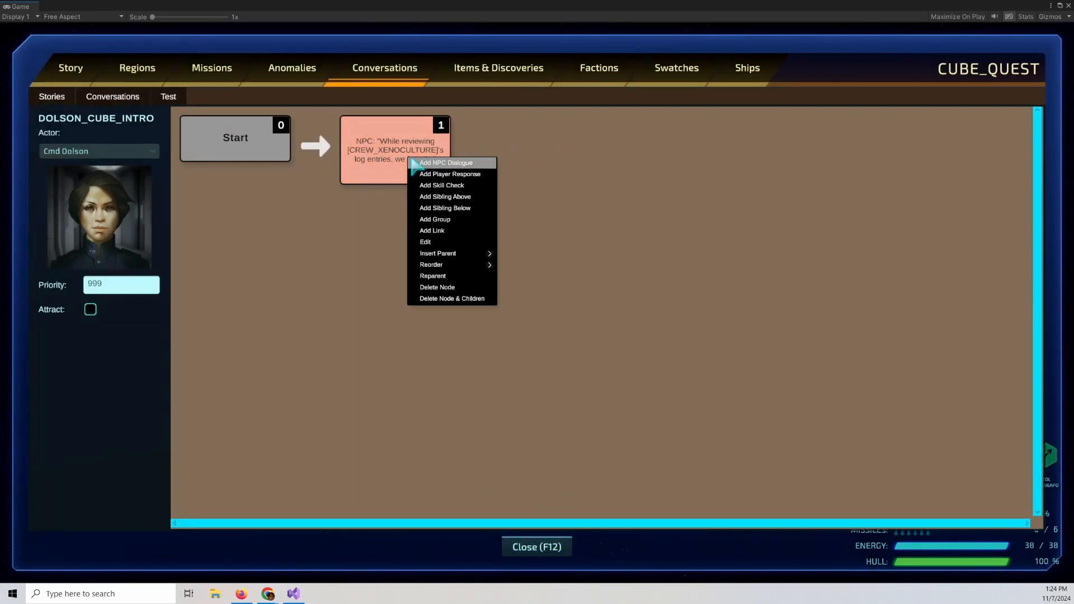
click(475, 221)
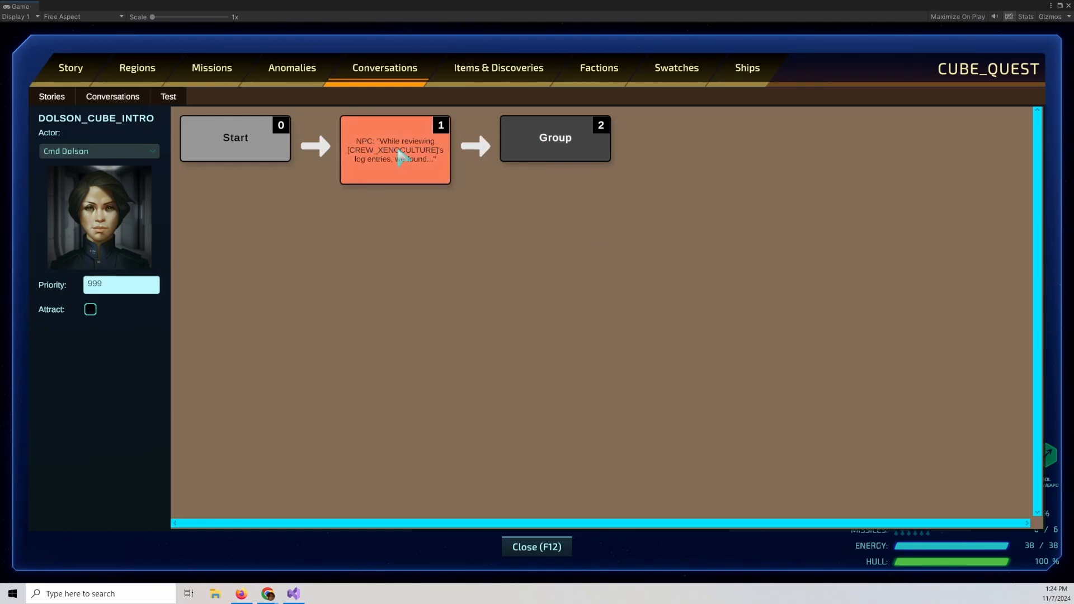
right_click(572, 137)
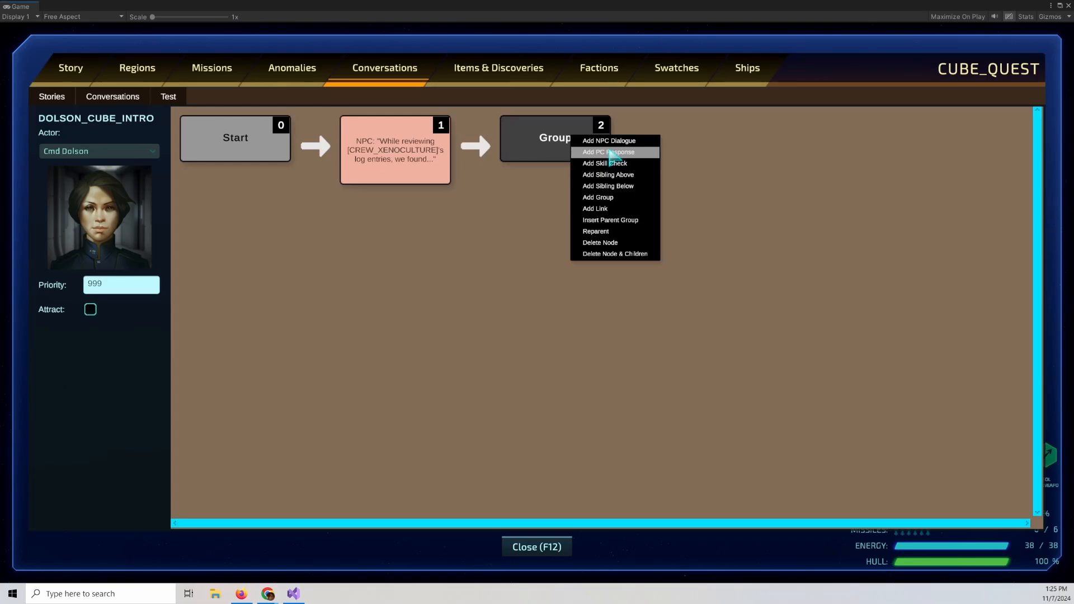
click(611, 153)
Set the player response's text to "We'll check it out." and confirm.
double_click(706, 178)
click(597, 166)
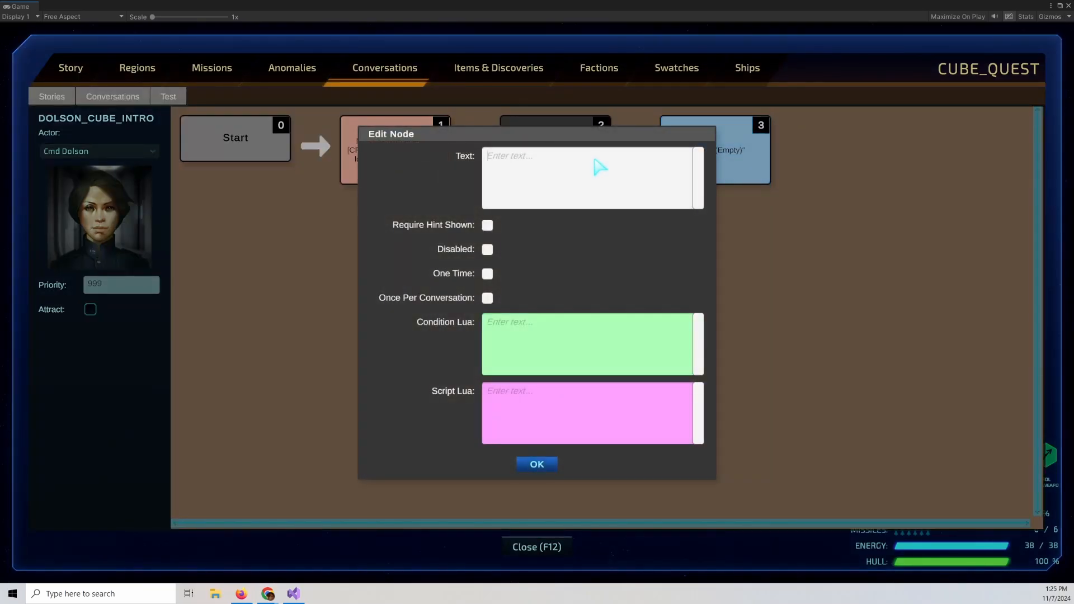
text(We'll check it out.)
click(545, 462)
Add a sibling player response below it with the text "What sorts of artifacts?".
right_click(718, 172)
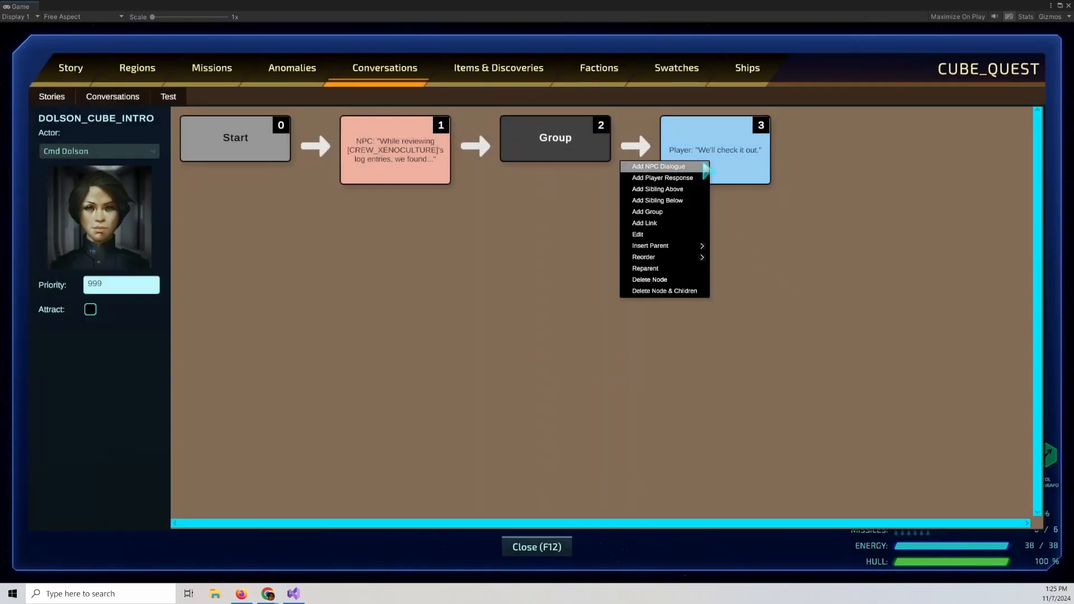
click(687, 201)
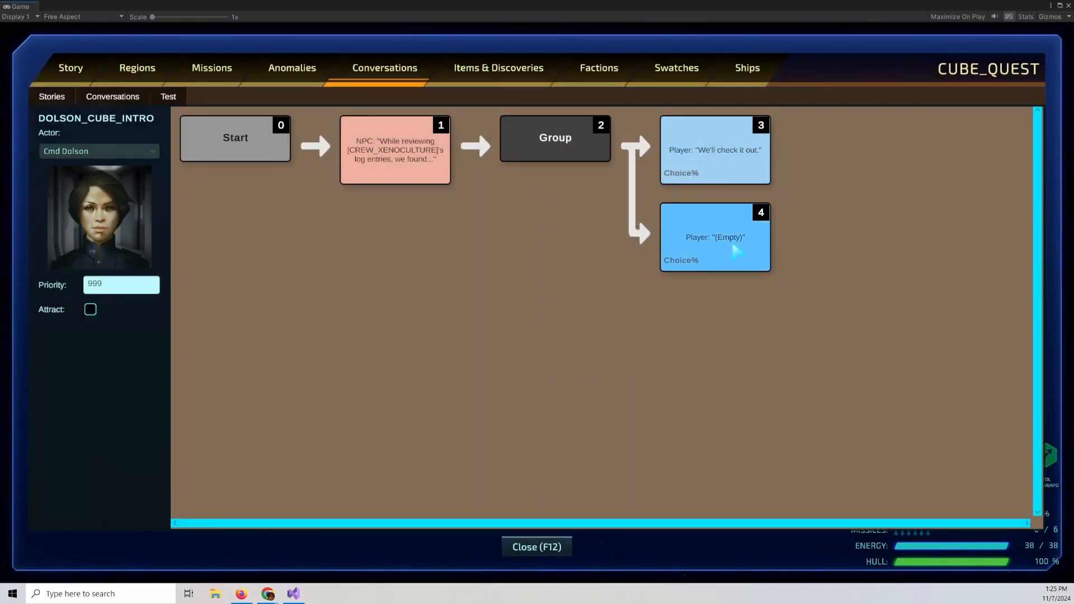
double_click(725, 246)
click(518, 193)
text(What )
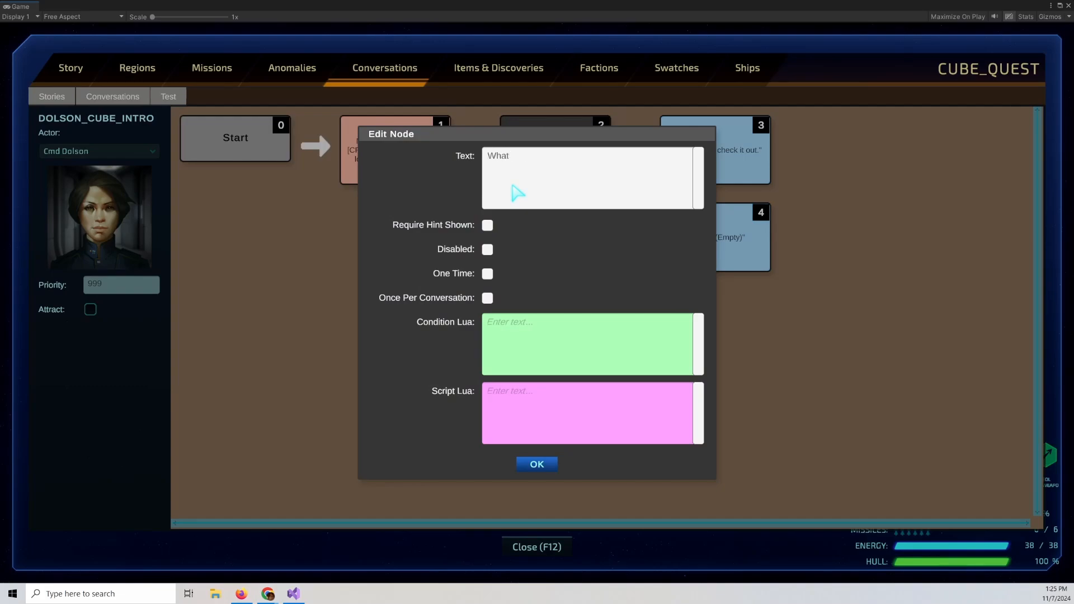
text(sorts of artifacts?)
click(537, 469)
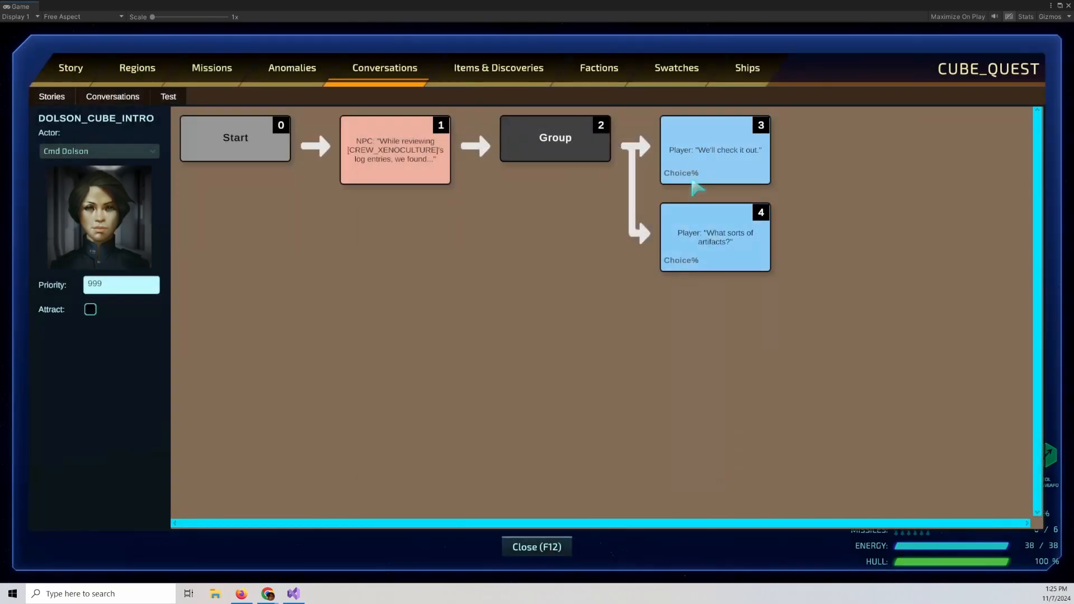
Add an NPC reply after "We'll check it out." reading "Very good, I'll transmit the coordinates to your first officer.".
right_click(693, 165)
click(707, 169)
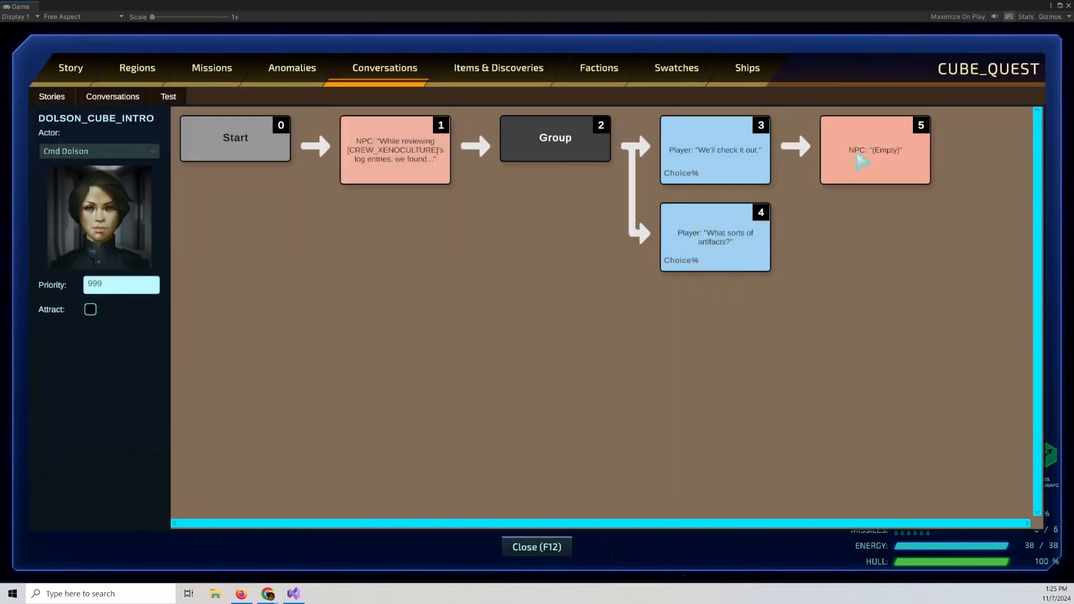
double_click(828, 137)
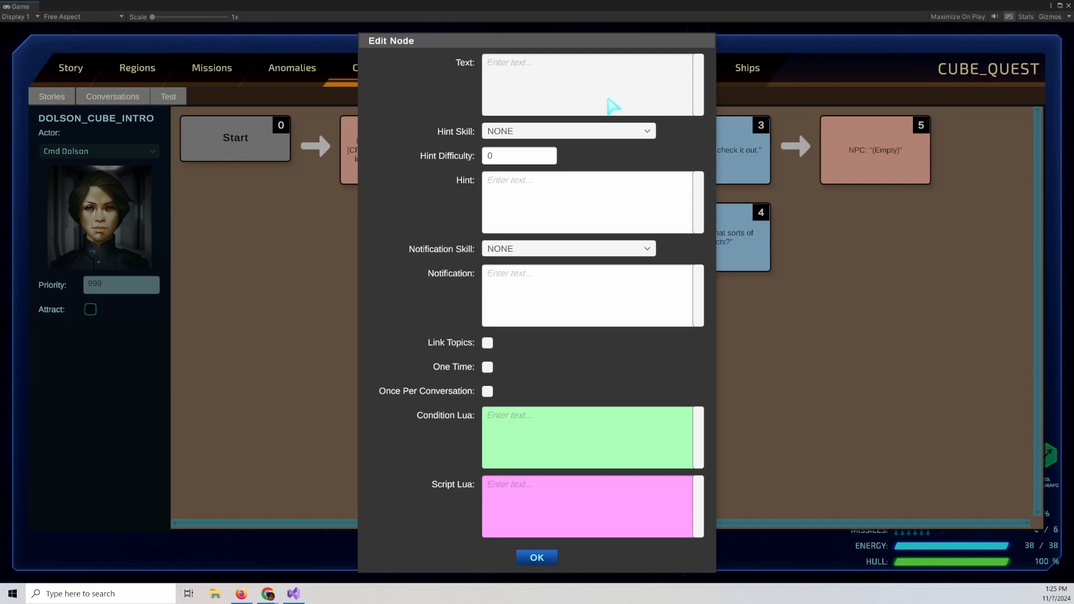
text(Very good, I'll transmit the coordinates to )
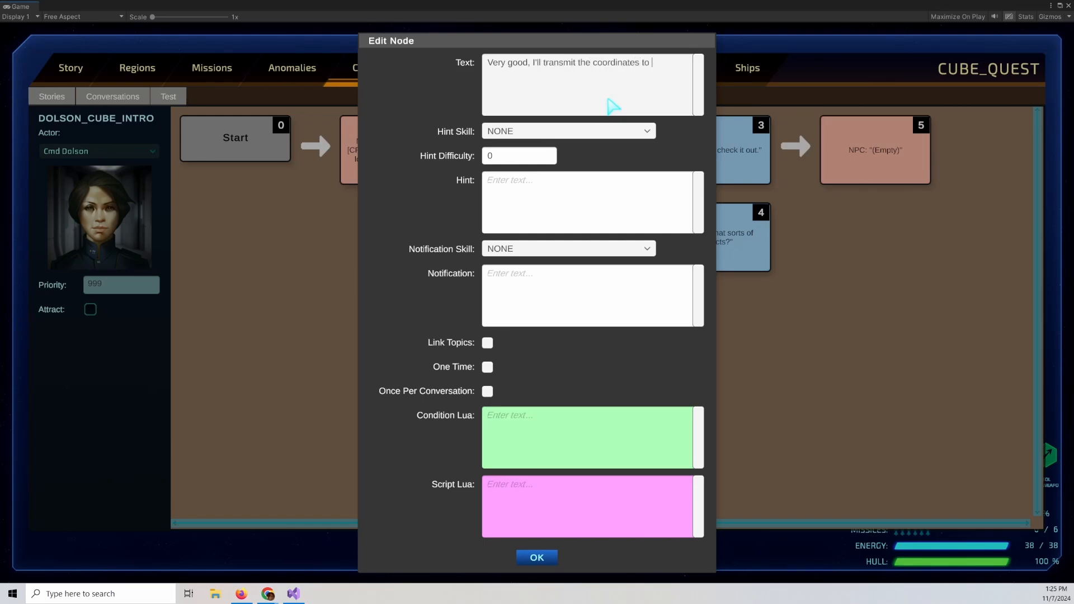
text(your first officer.)
click(533, 557)
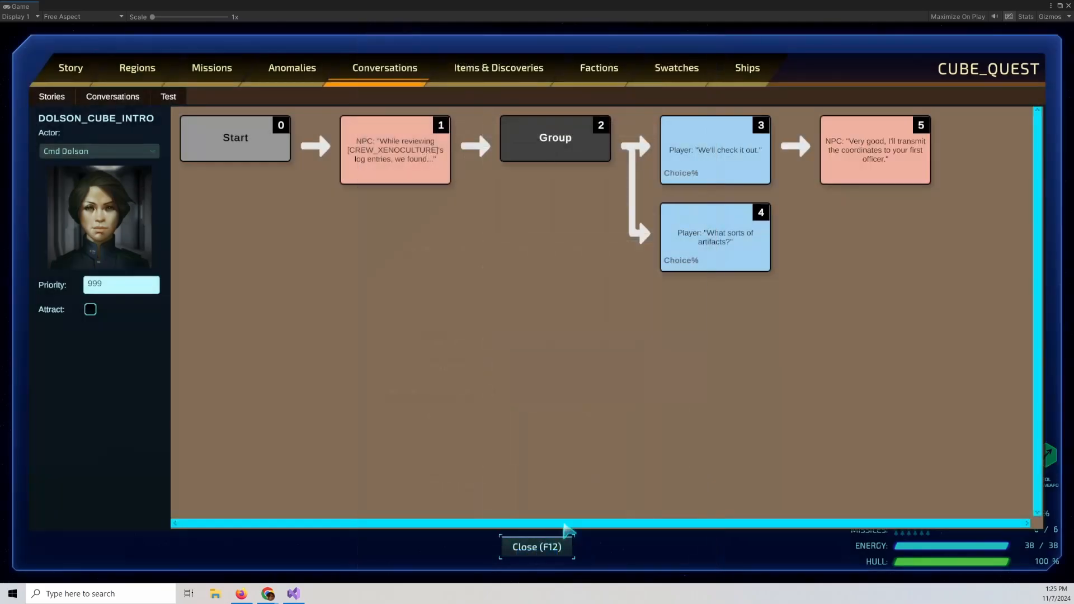
Add an NPC reply after "What sorts of artifacts?" reading "Well, we're not exactly sure. They seem to relate to the Heretic's interest in "alternative information storage systems."".
right_click(714, 255)
click(662, 119)
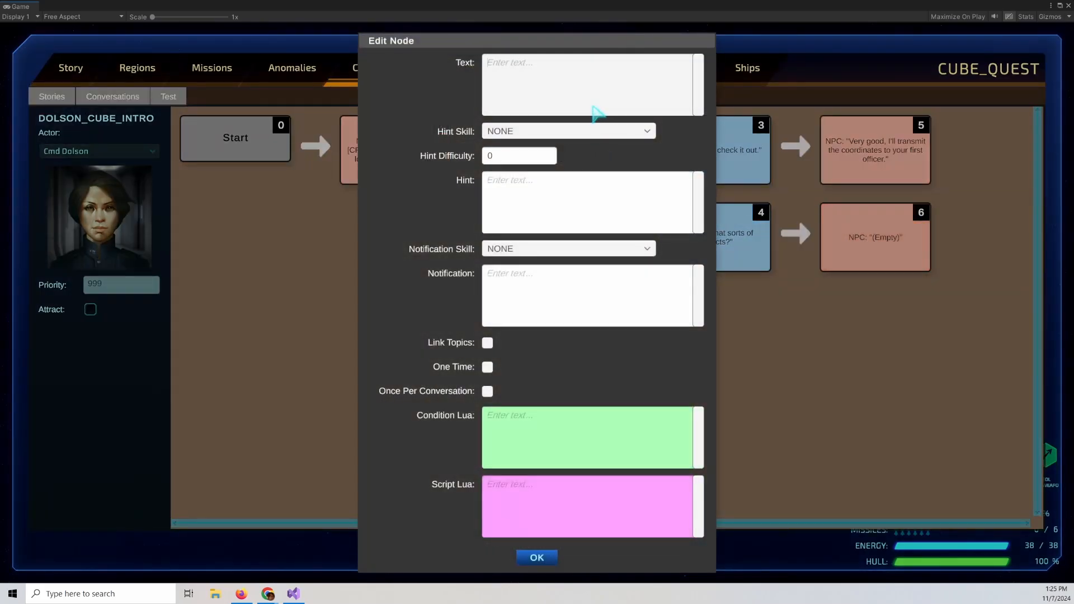
text(Well, w'er)
text(er)
text(e not exactly sur)
text(e. They s)
text(eem to relate)
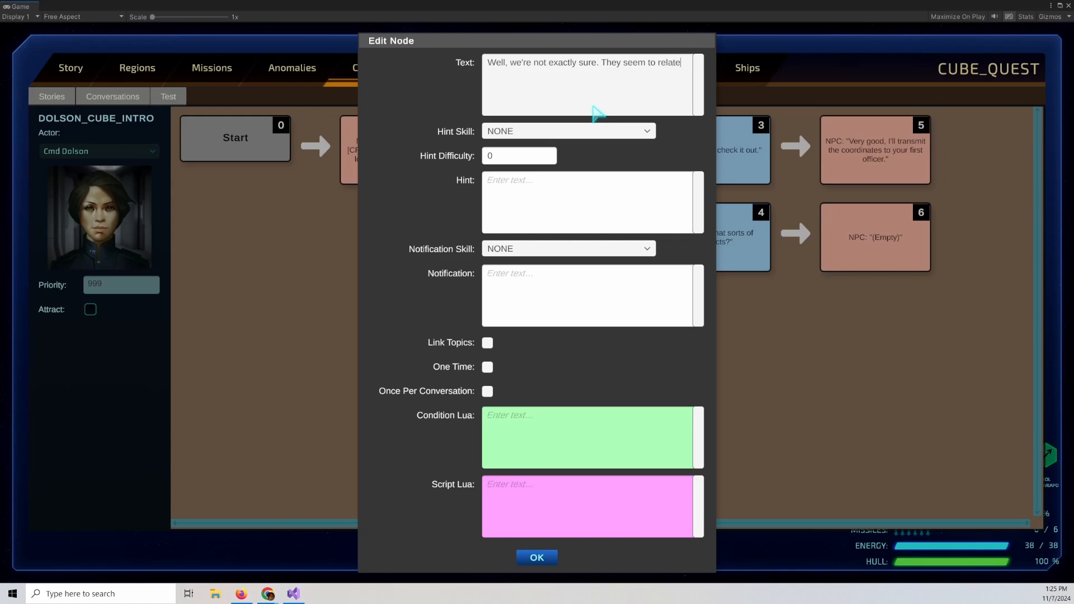
text( to the Heretic's inrested)
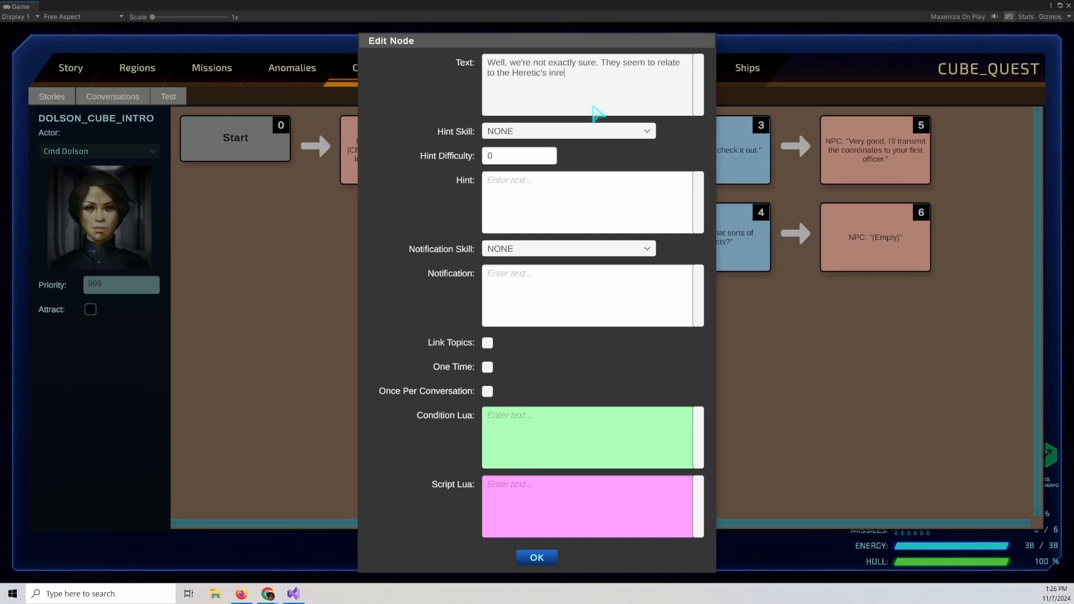
key(BackSpace)
key(BackSpace)
key(BackSpace)
key(BackSpace)
key(BackSpace)
key(BackSpace)
text(terest in "alternative)
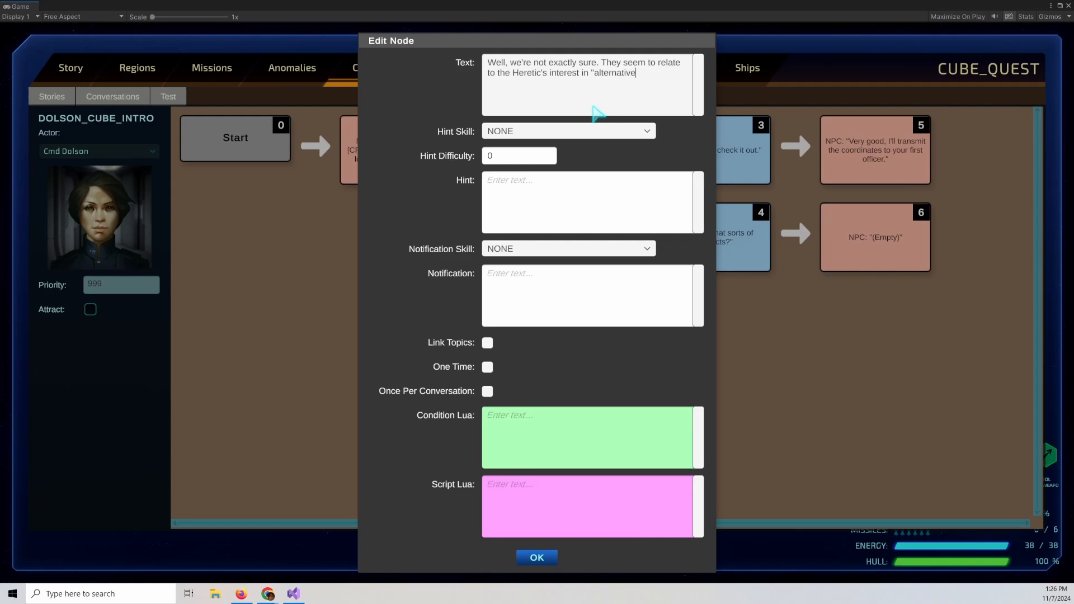
text( information storage systemsyrtems)
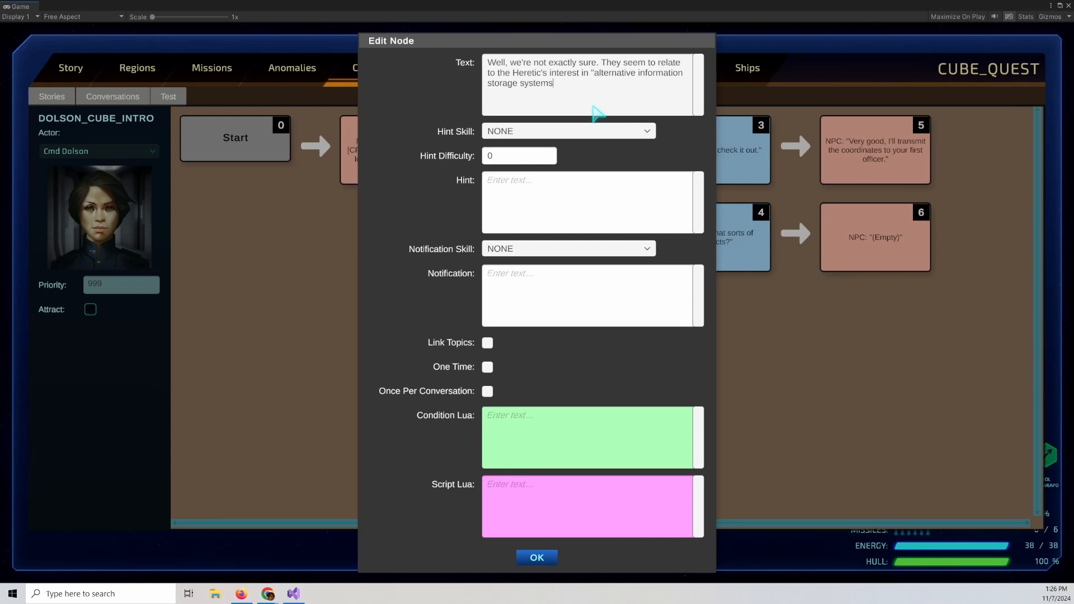
text(.")
click(540, 561)
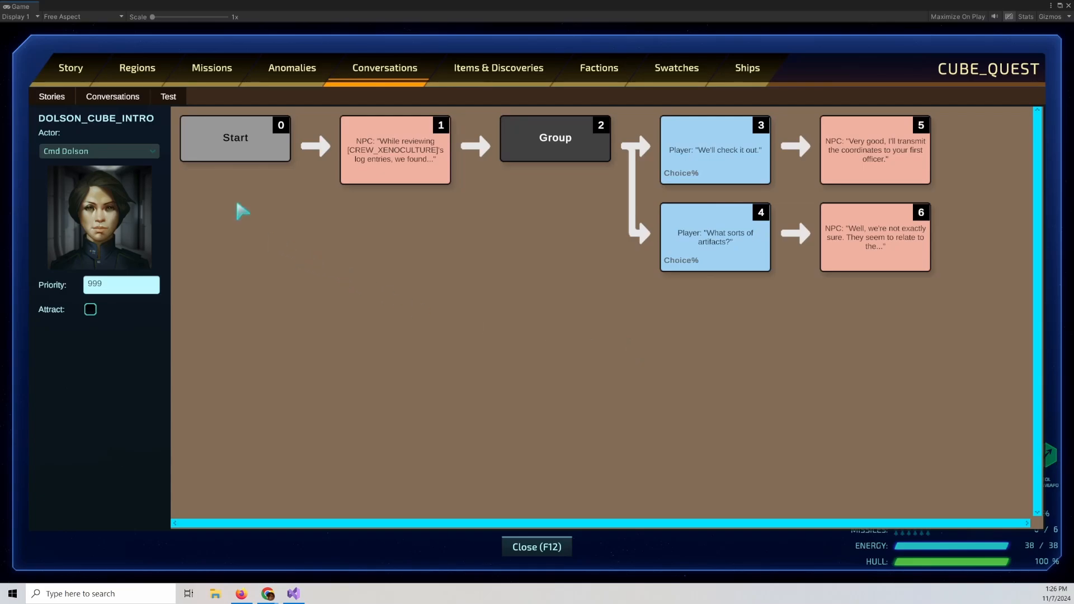
Test the conversation and pick "We'll check it out." to play it through.
click(168, 97)
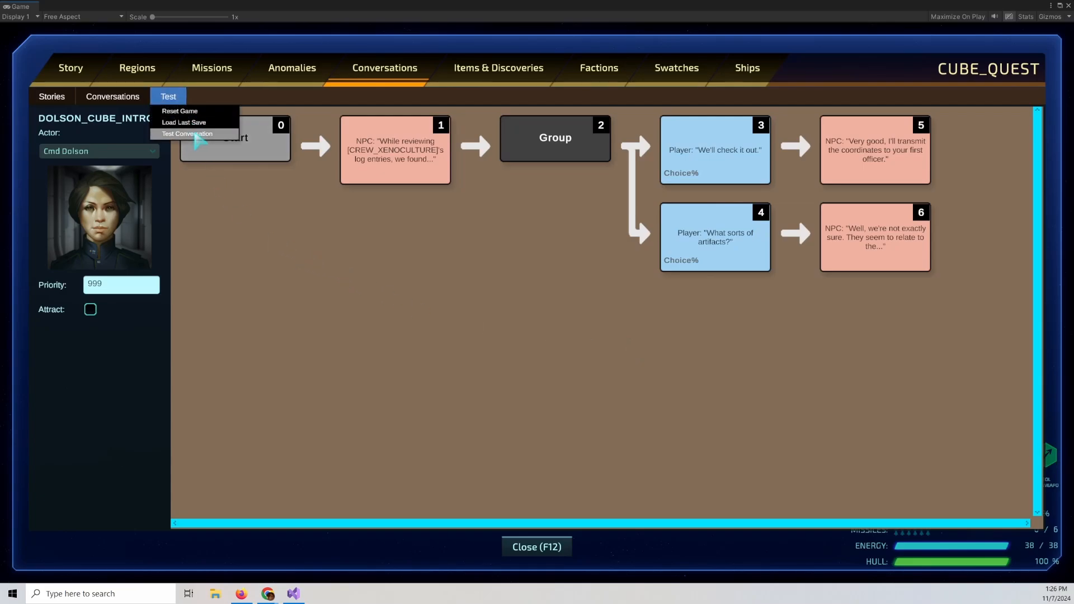
click(196, 134)
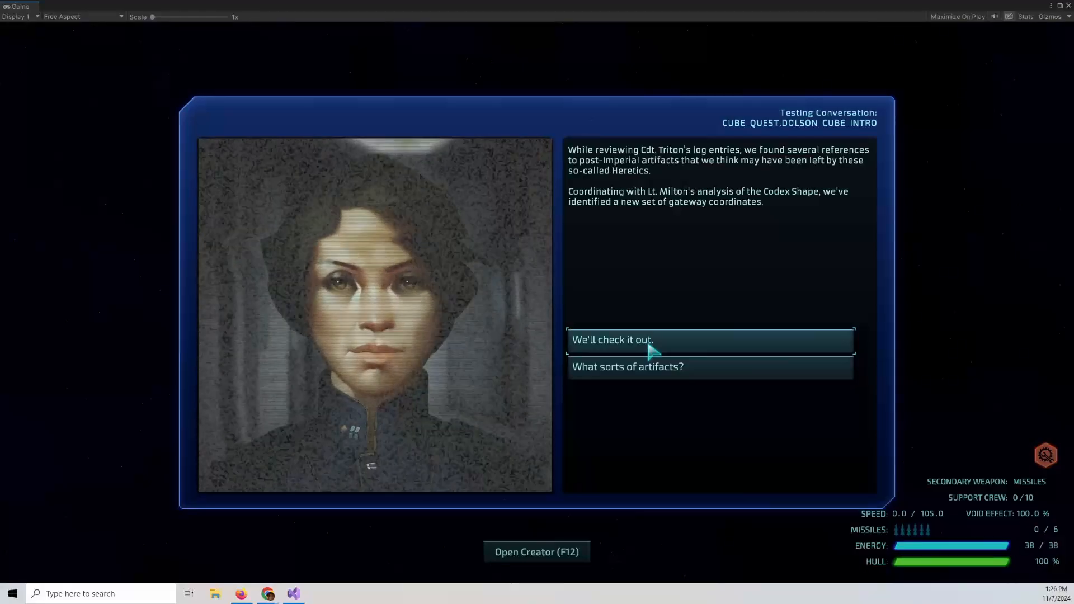
click(648, 342)
click(649, 343)
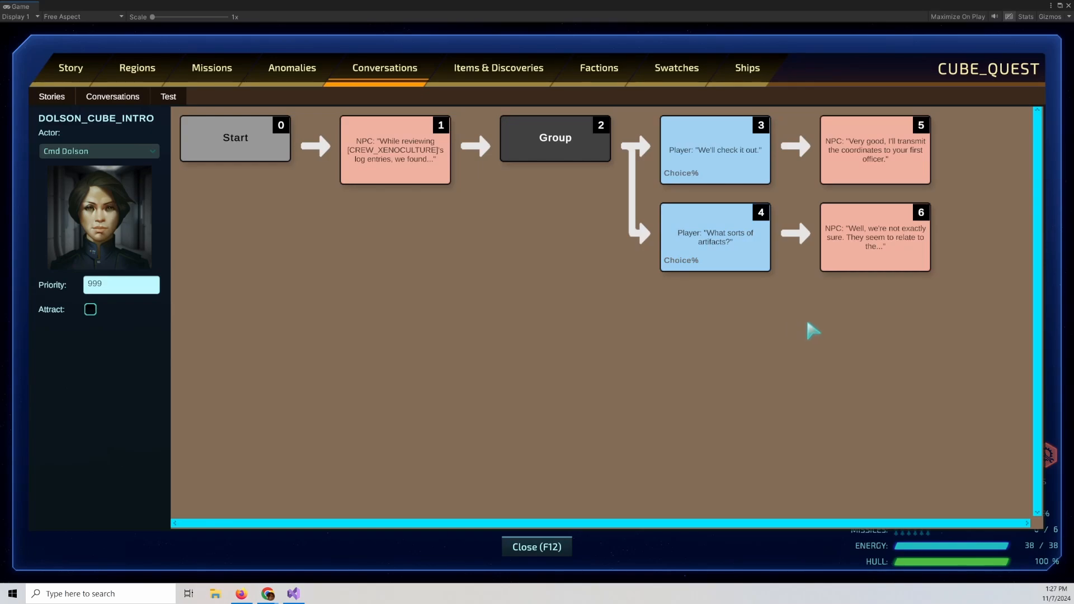
Add a link after the artifacts NPC reply that points back to the Group node.
right_click(864, 255)
click(835, 179)
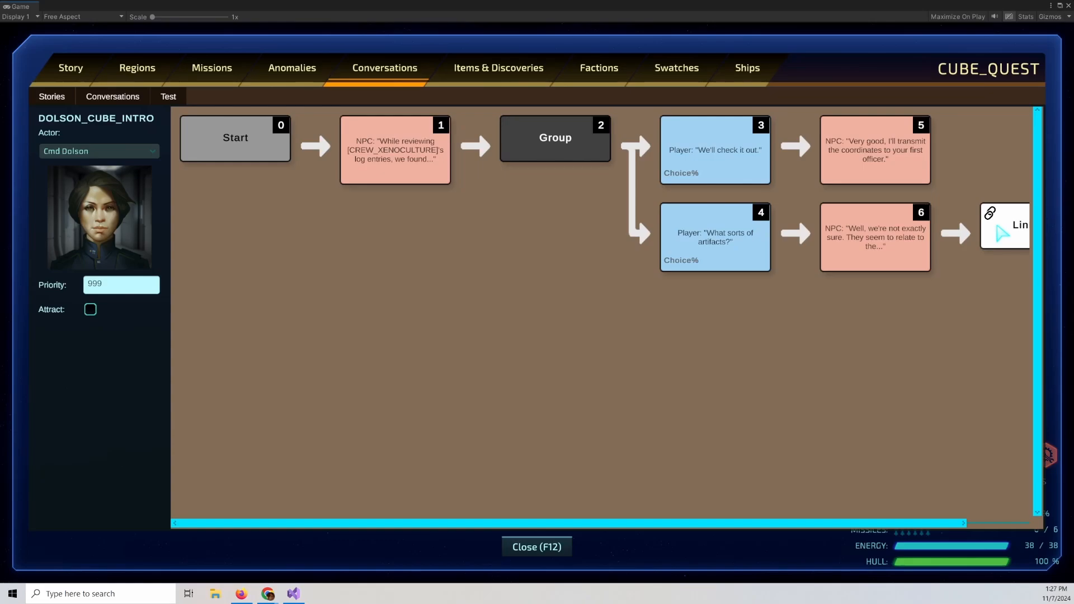
click(996, 226)
click(572, 145)
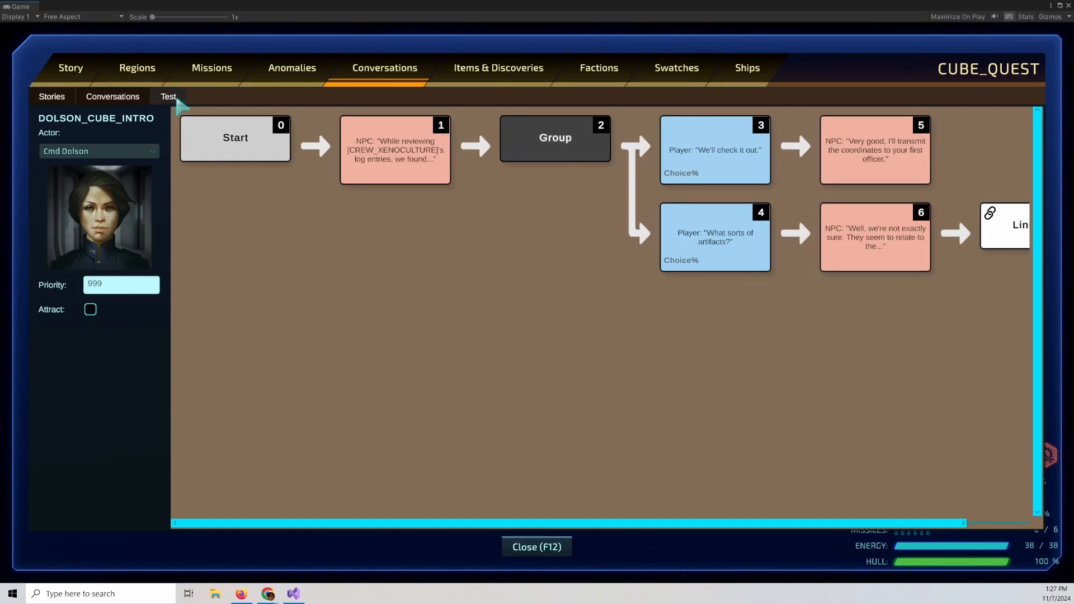
Test the conversation again, asking about artifacts repeatedly before choosing "We'll check it out.".
click(177, 99)
click(184, 123)
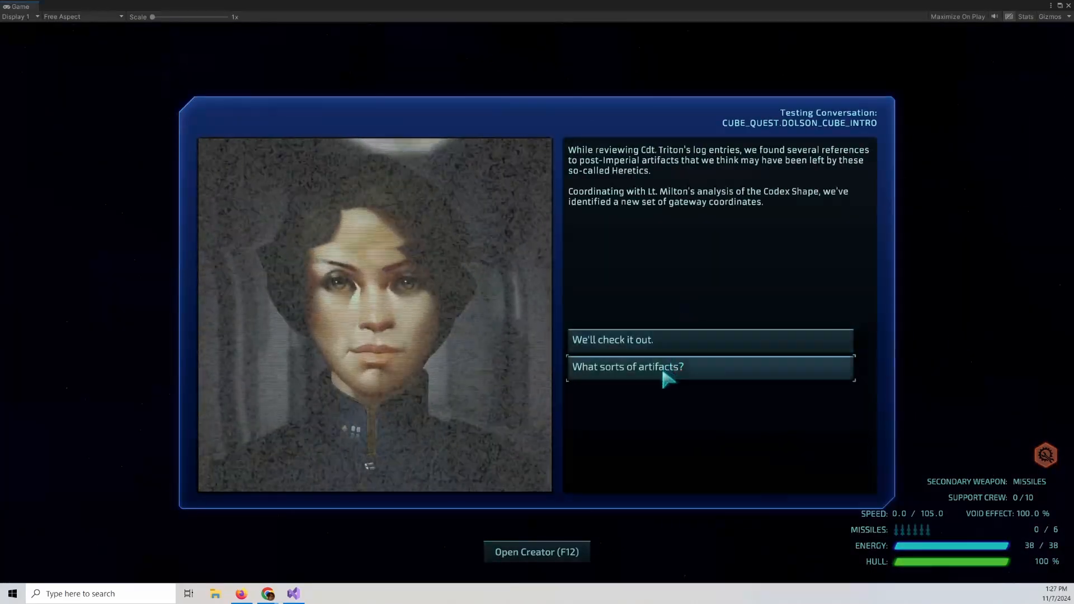
click(664, 372)
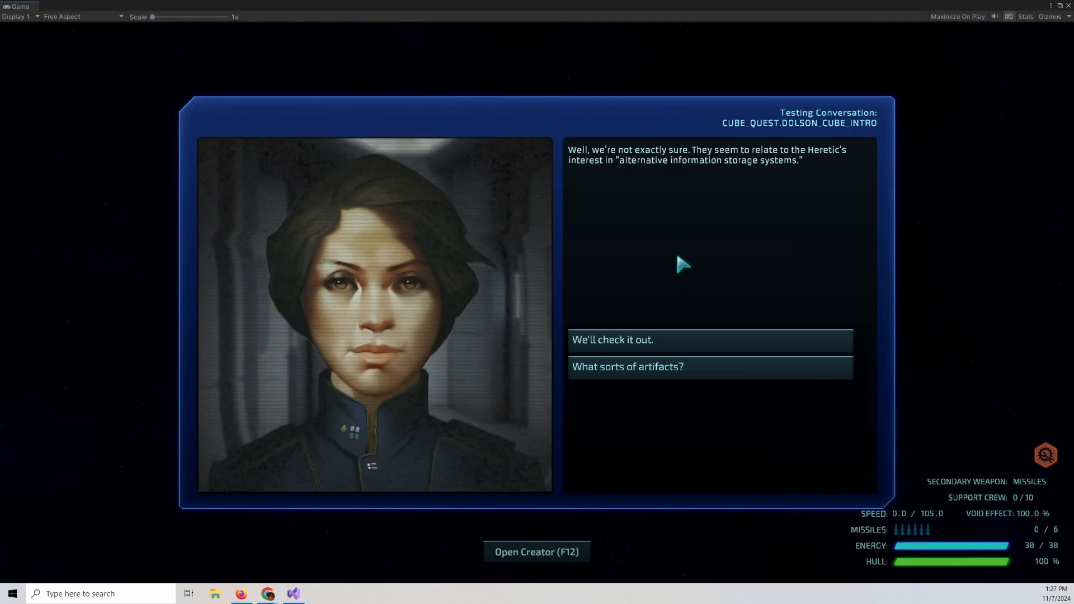
click(643, 367)
click(705, 366)
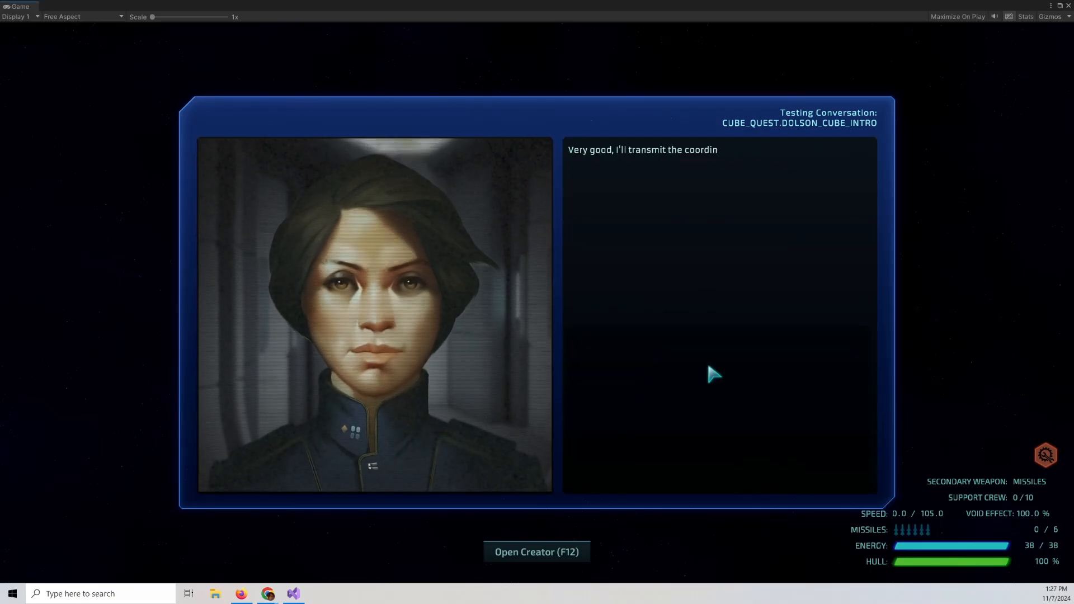
click(623, 340)
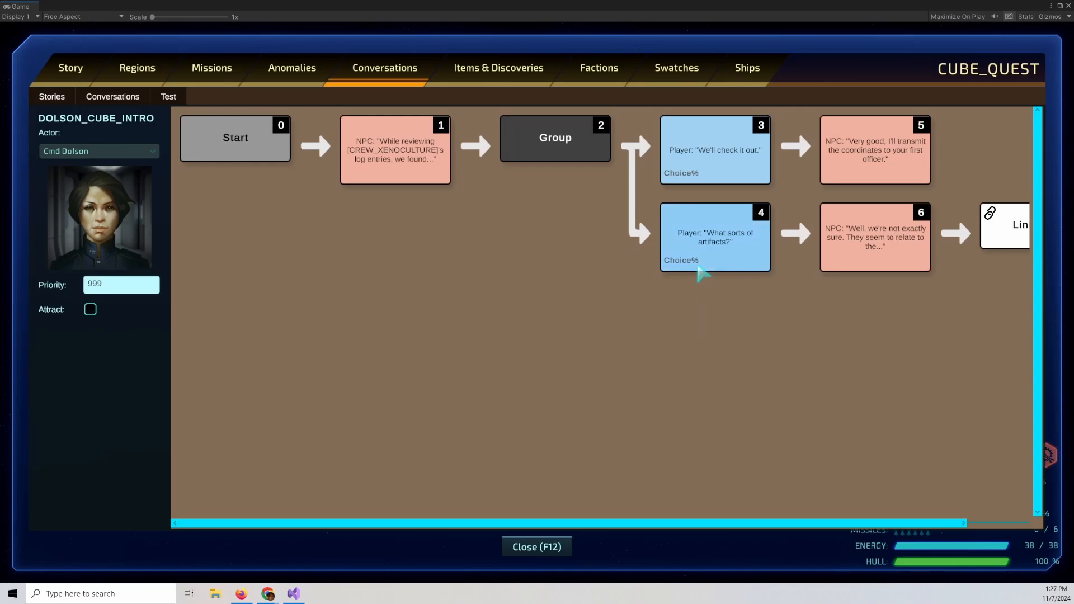
Make the "What sorts of artifacts?" player response One Time only.
double_click(709, 242)
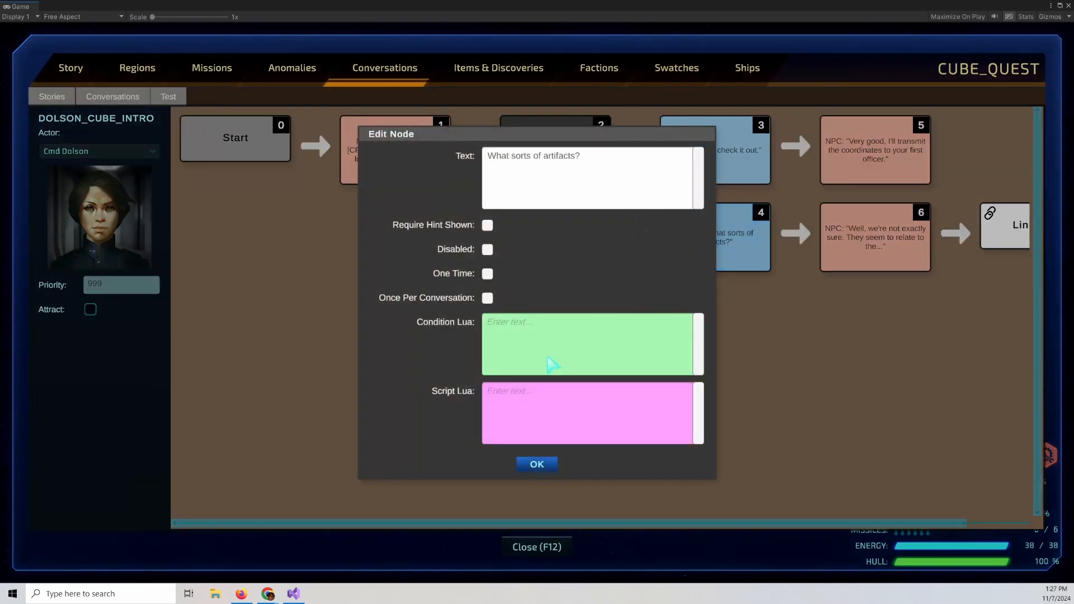
click(488, 274)
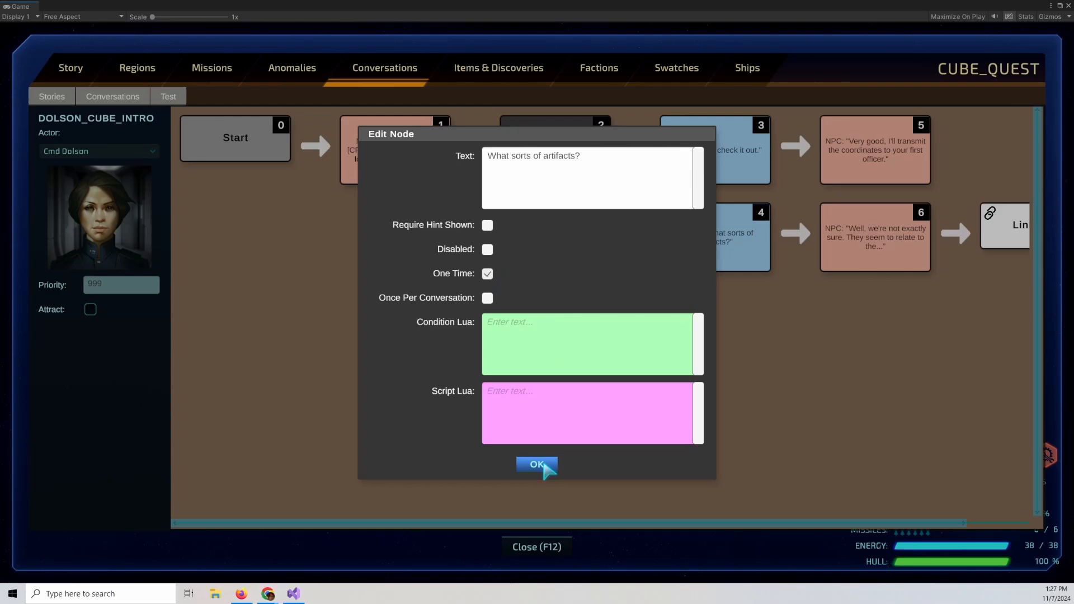
click(537, 464)
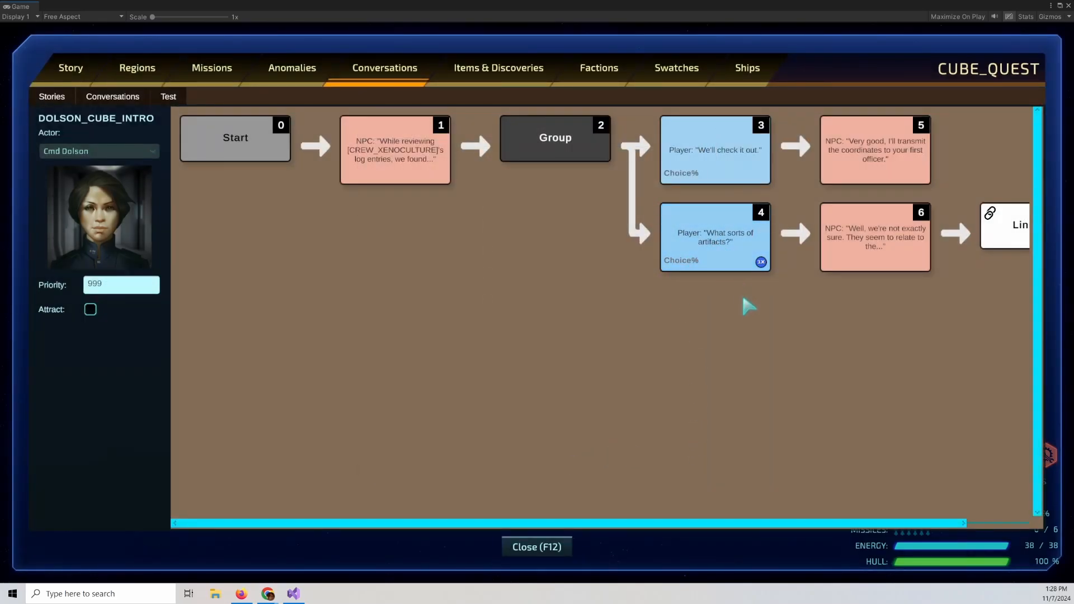
double_click(710, 267)
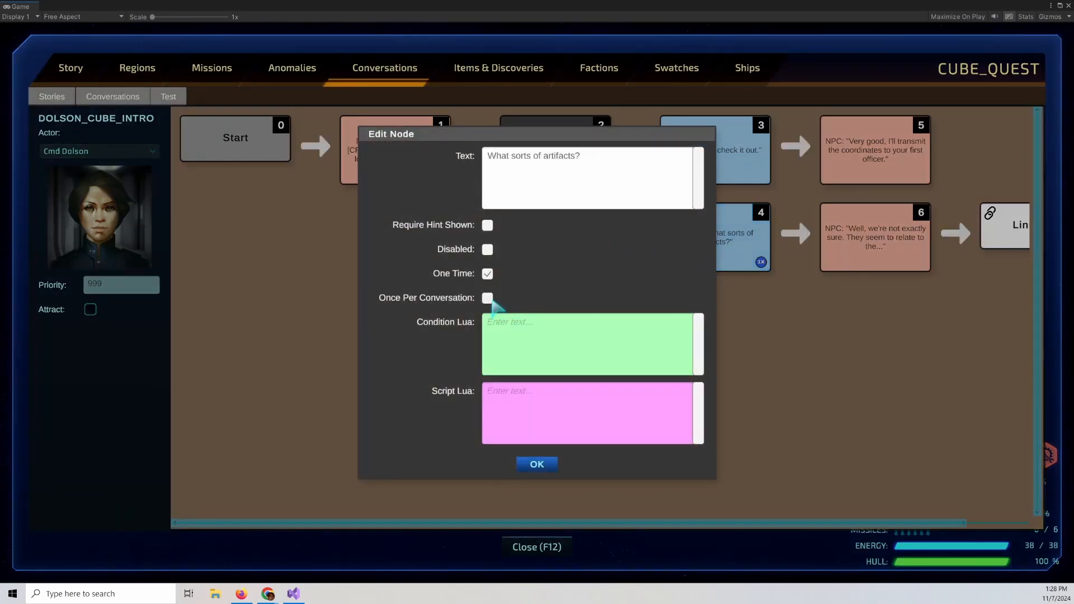
click(537, 464)
Test the conversation, asking about artifacts, then choosing "We'll check it out." and ending communications.
click(167, 96)
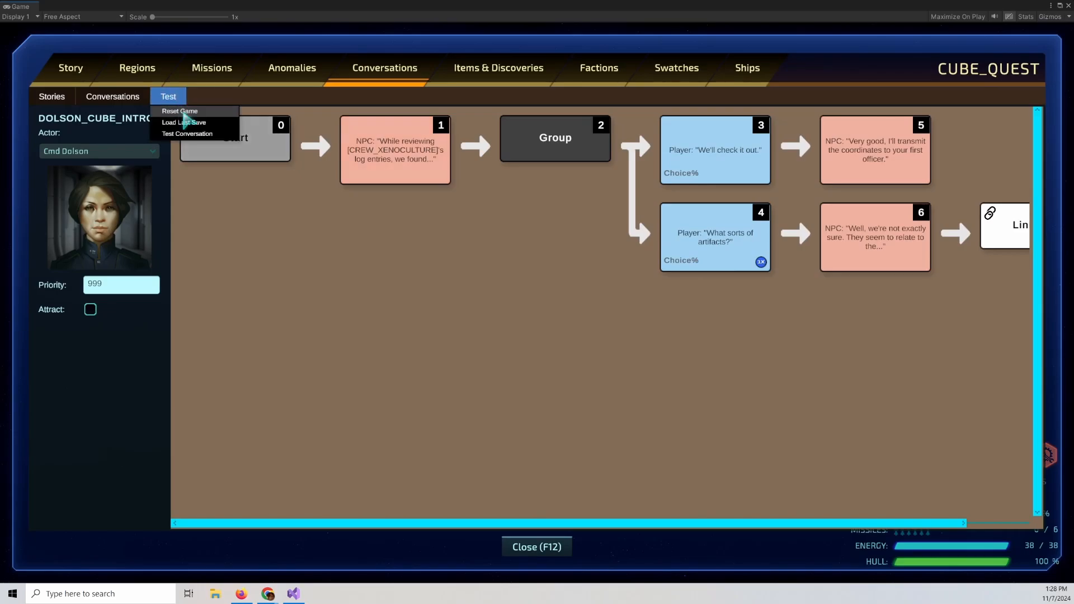
click(187, 133)
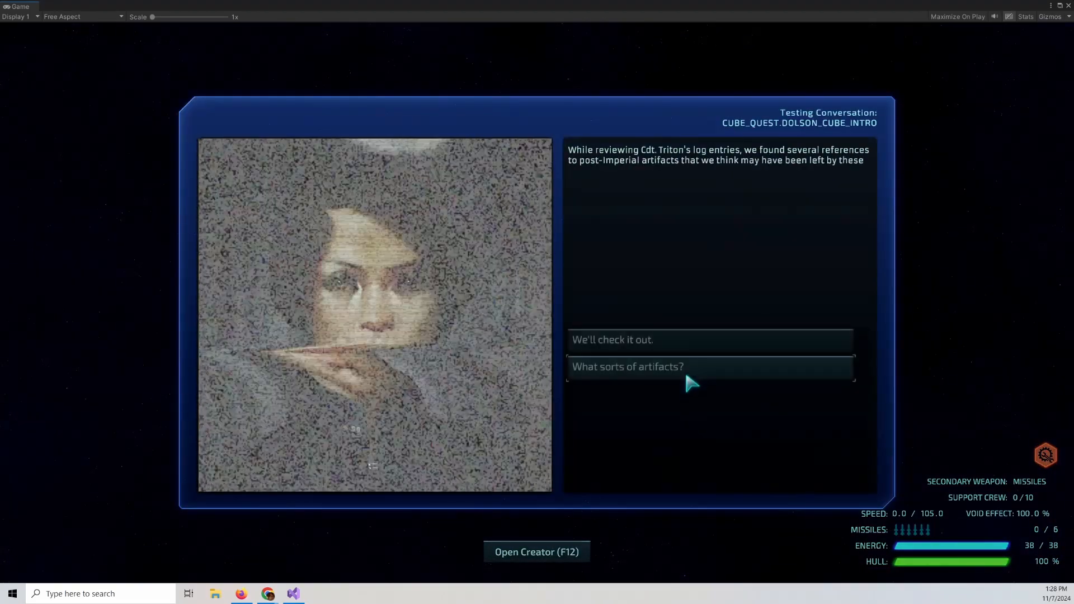
click(667, 370)
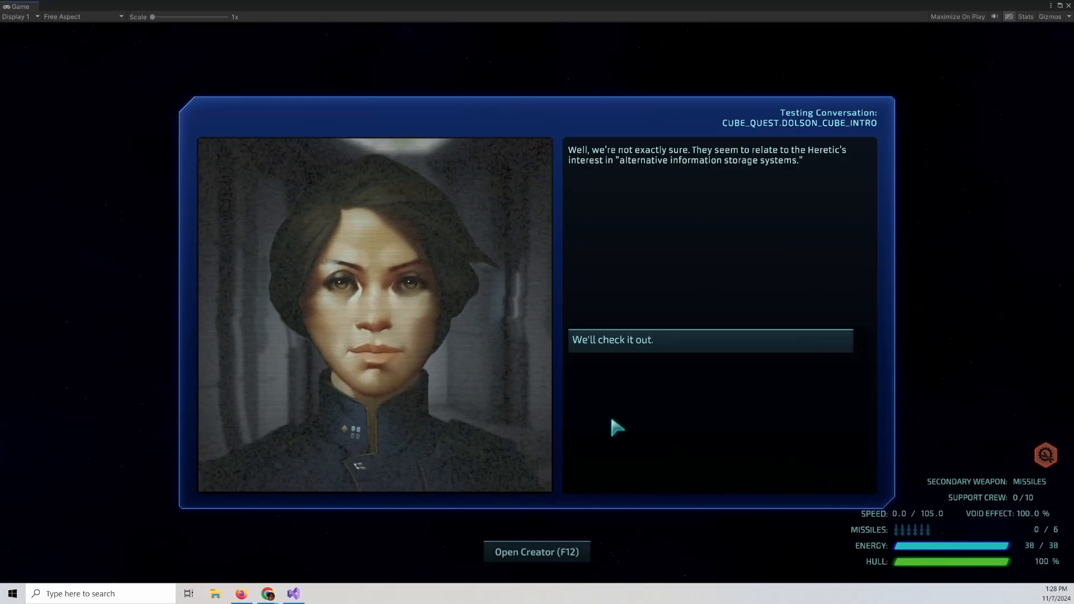
click(618, 345)
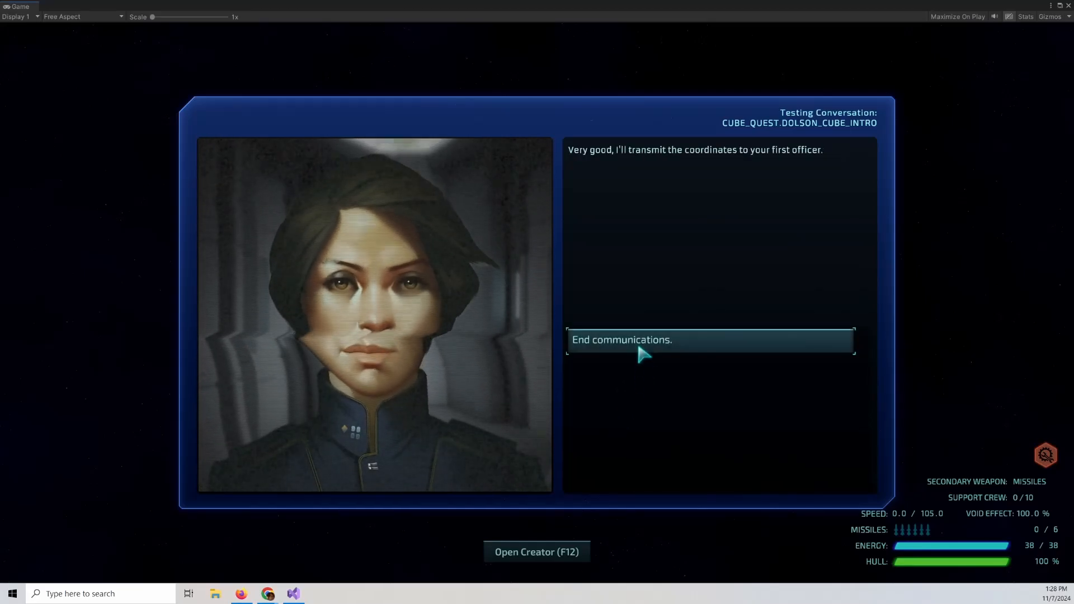
click(638, 347)
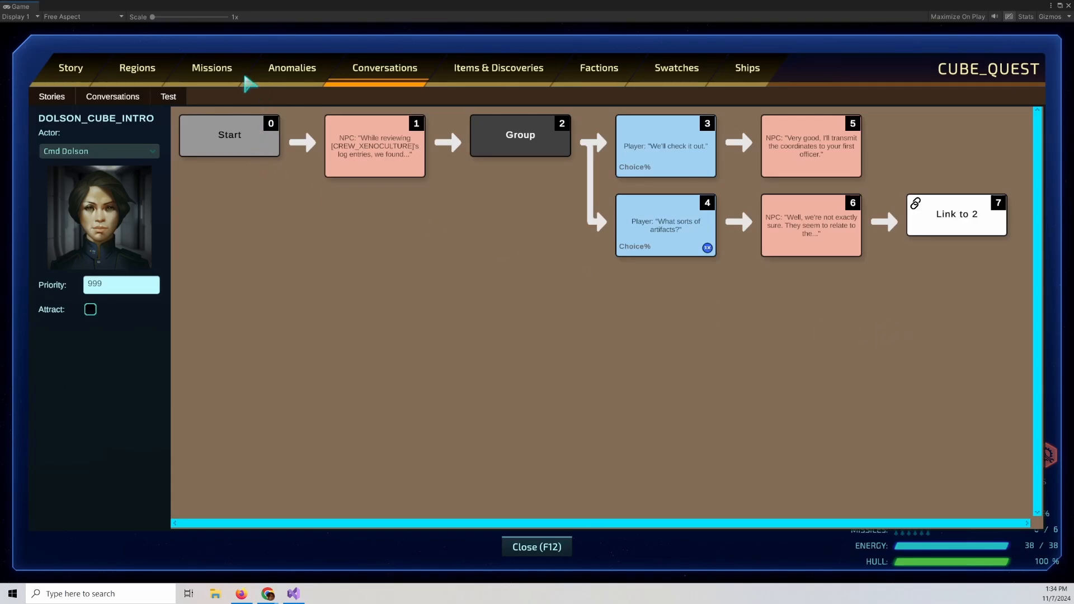
Switch to the missions editor and create a new mission with the id CUBE_MISSION.
click(212, 69)
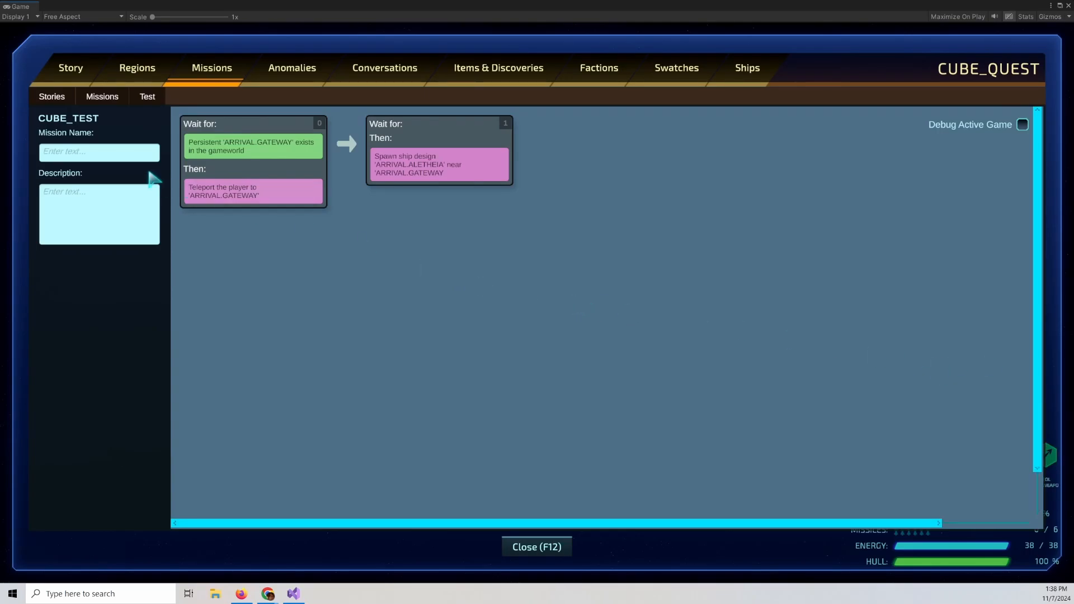
click(113, 103)
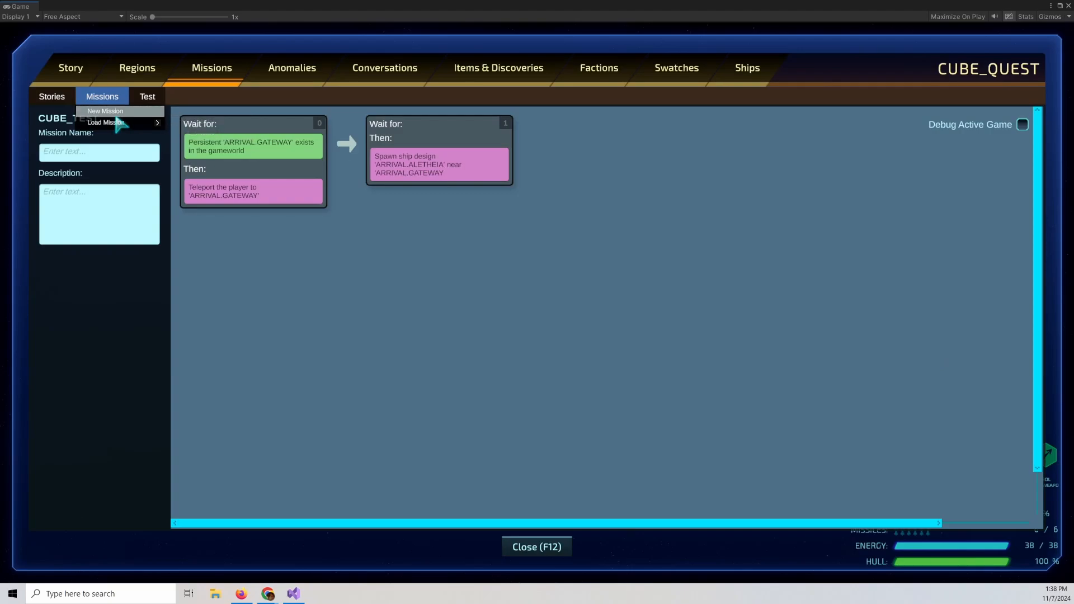
click(109, 114)
click(546, 308)
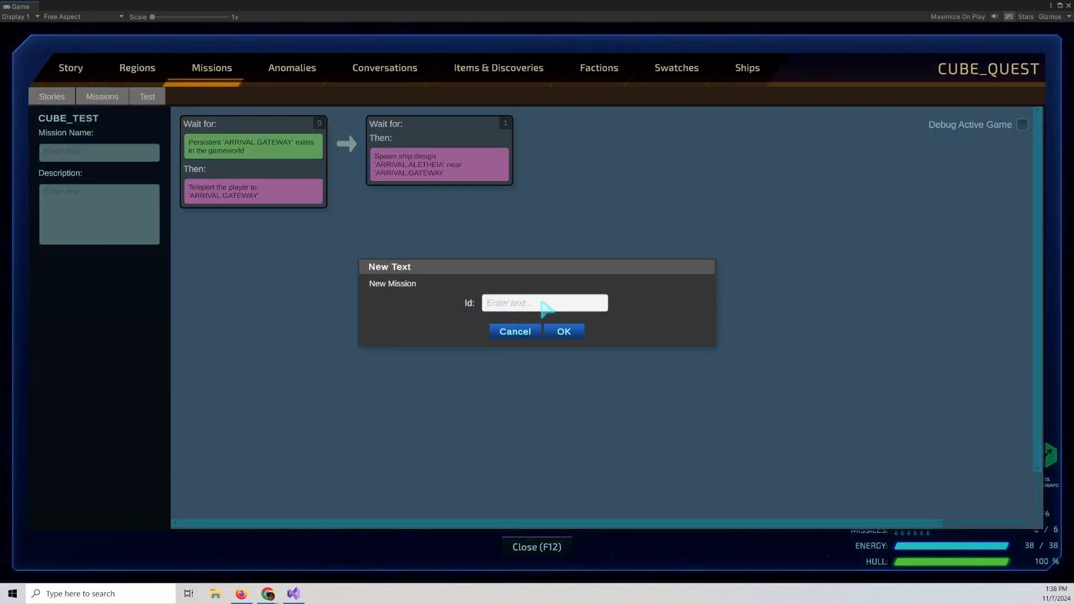
text(CUBE_MISSION)
click(562, 331)
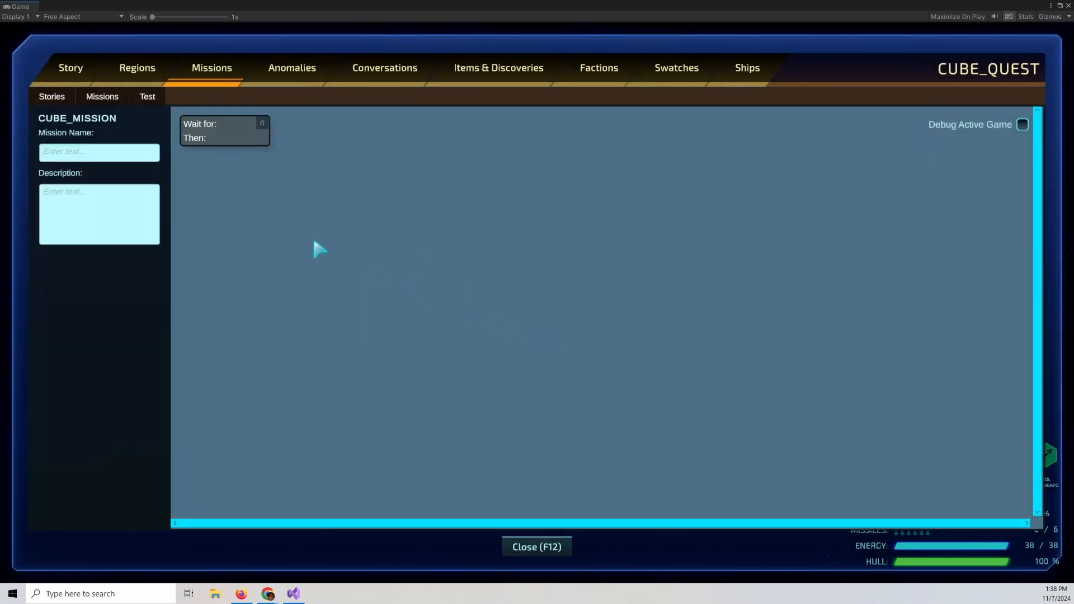
Add a wait-for condition requiring the player within 0 to 200 units of ARRIVAL.ALETHEIA2.
right_click(242, 139)
mouse_move(247, 138)
mouse_move(371, 219)
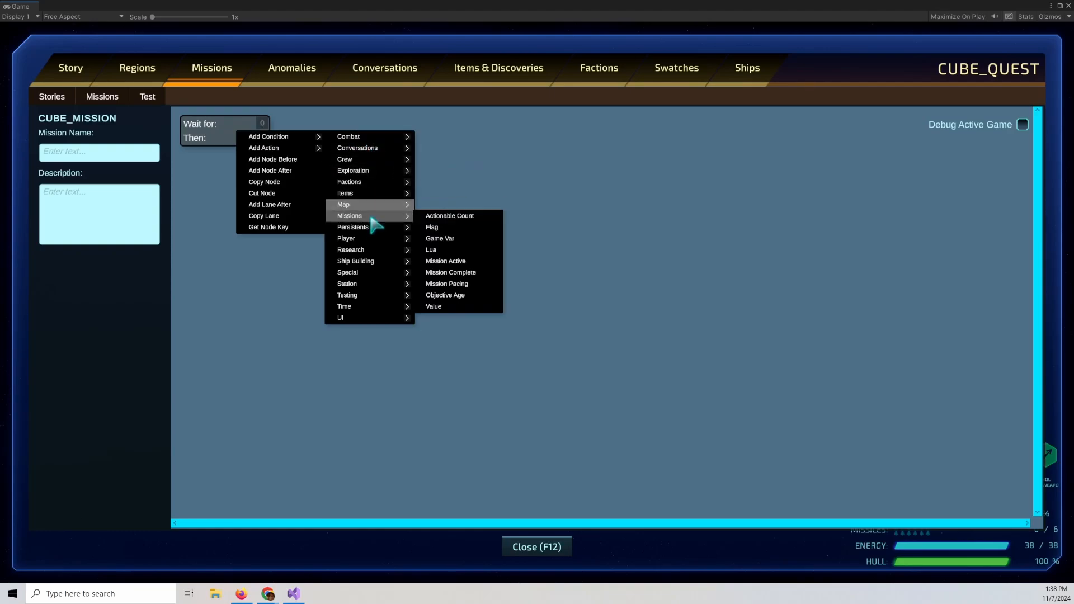
click(472, 314)
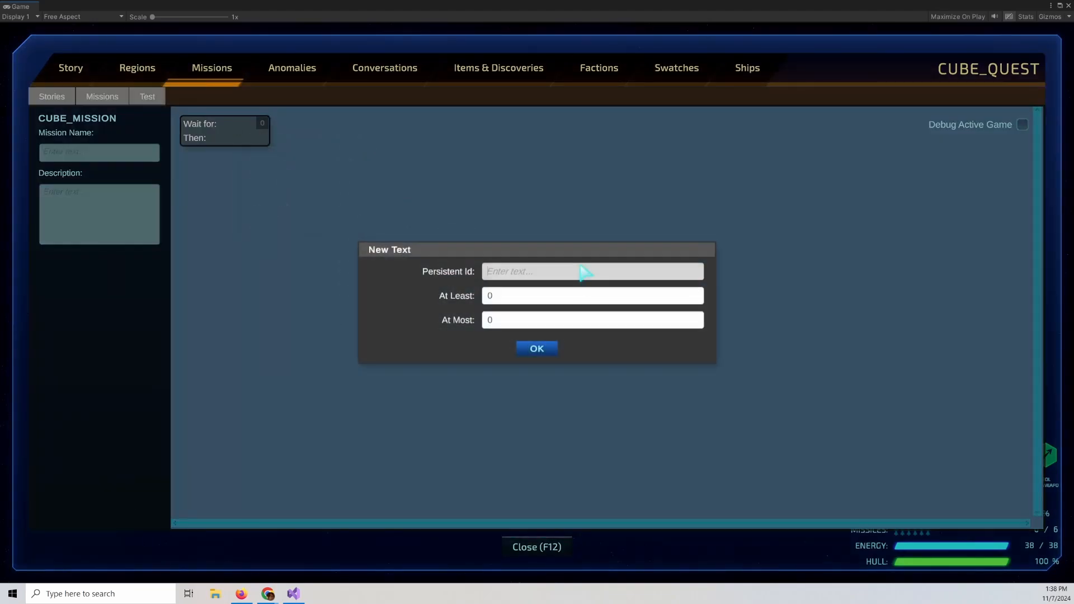
text(ARRIVAL.)
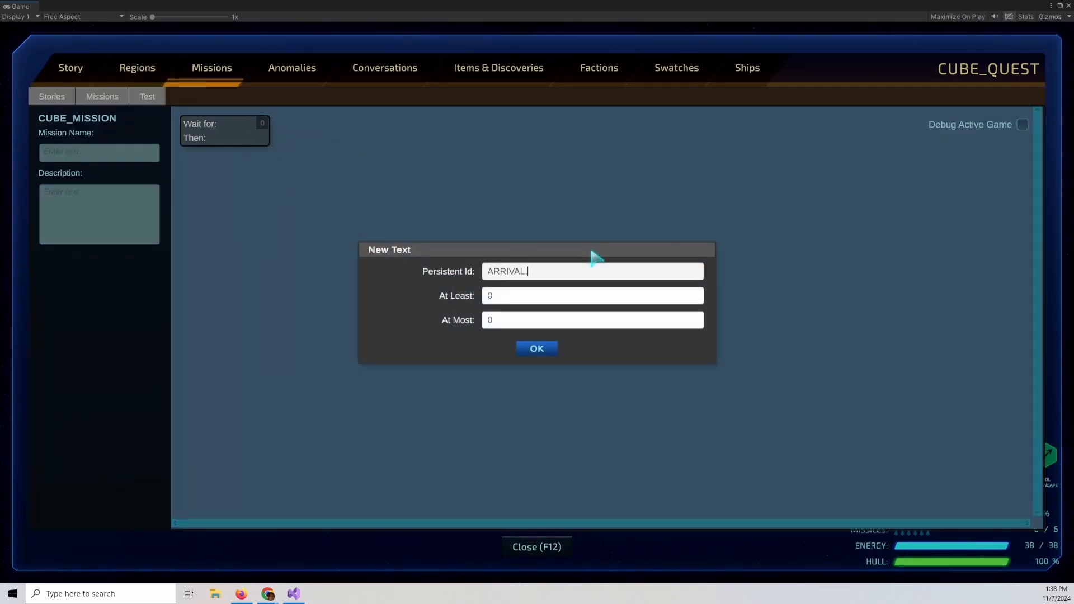
text(ALEHTHEIA2)
click(573, 298)
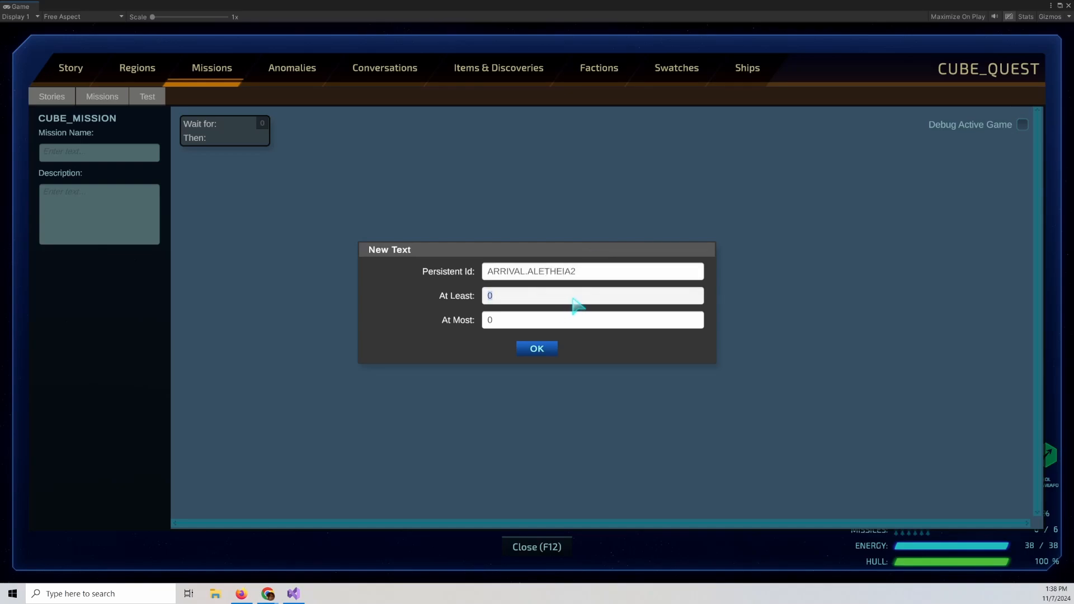
click(612, 324)
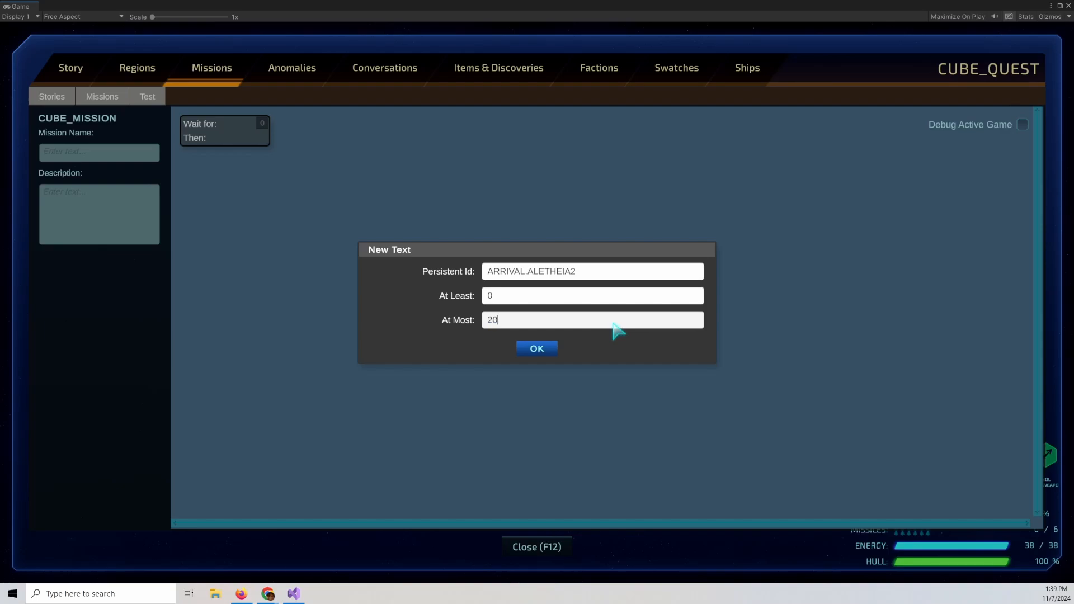
click(537, 349)
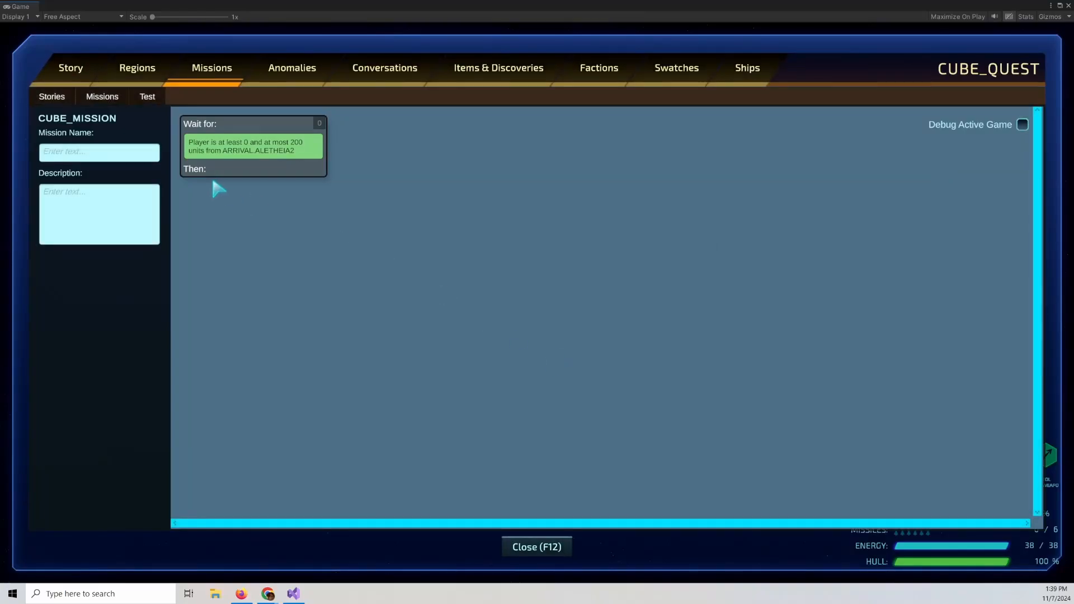
Add an Add Convo action under Then that gives the Dolson Cube Intro conversation to the actor.
right_click(233, 166)
mouse_move(268, 188)
mouse_move(358, 209)
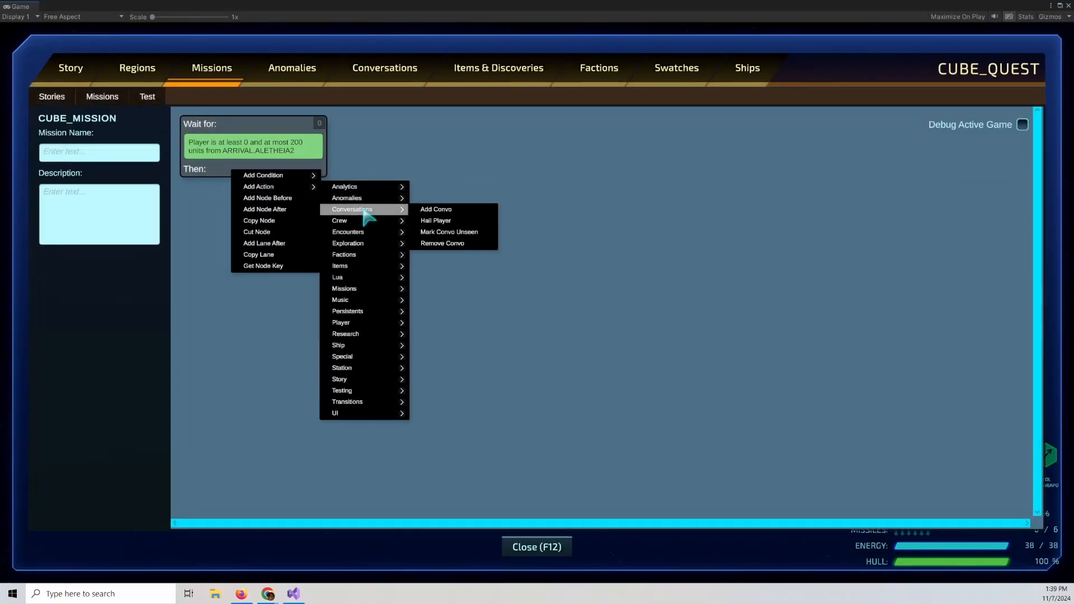
click(433, 210)
click(640, 298)
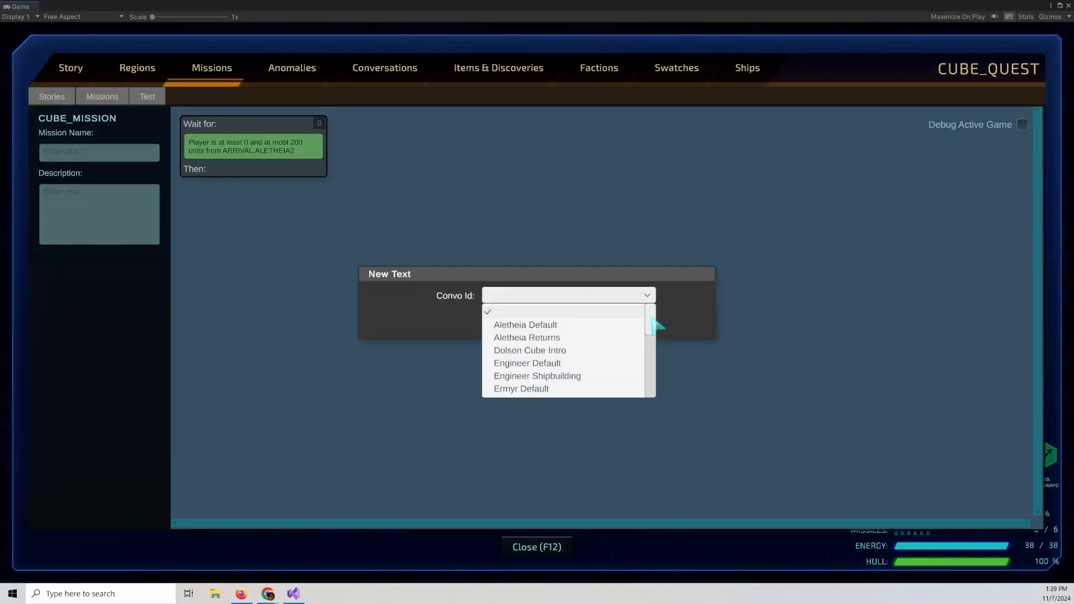
mouse_move(652, 318)
mouse_down()
mouse_move(656, 330)
mouse_move(657, 312)
mouse_up()
click(530, 350)
click(546, 324)
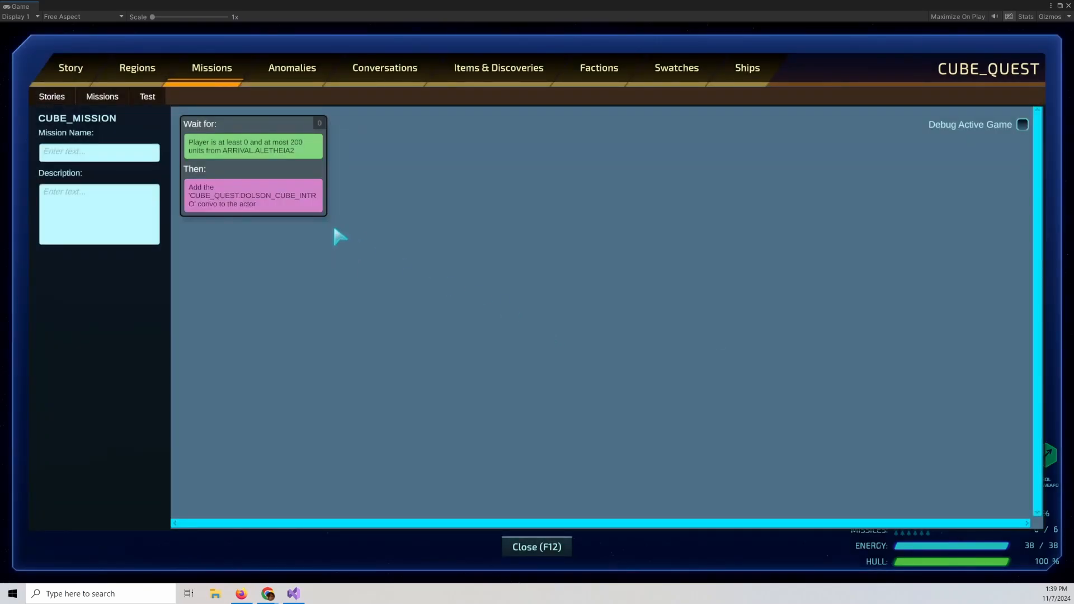
Add a Hail Player action after it, choosing Cmd Dolson as the actor.
right_click(231, 168)
mouse_move(263, 182)
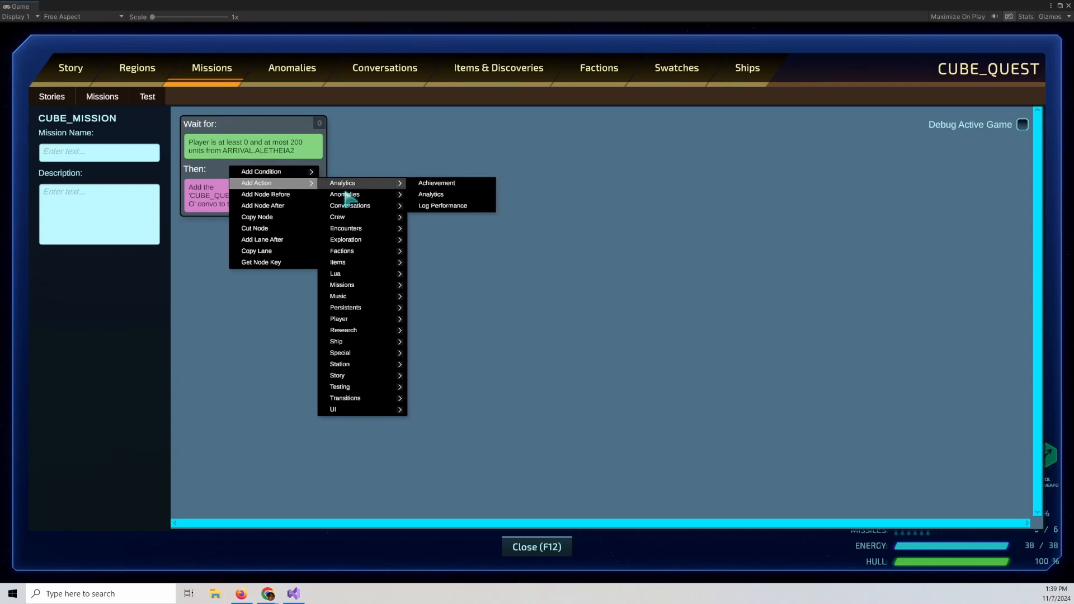
mouse_move(369, 207)
click(461, 217)
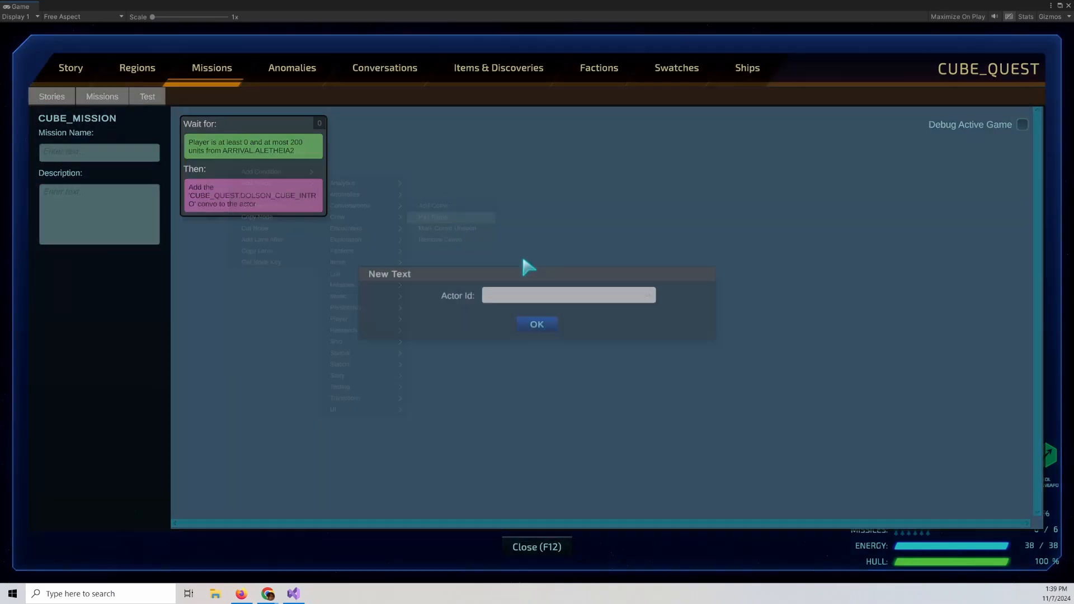
click(566, 294)
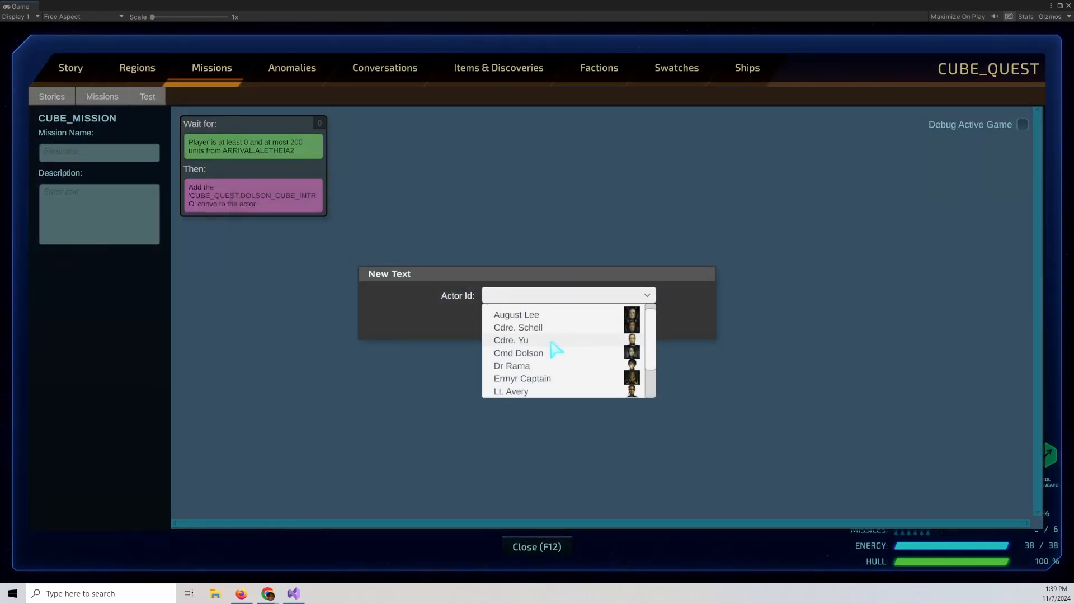
click(550, 353)
click(539, 323)
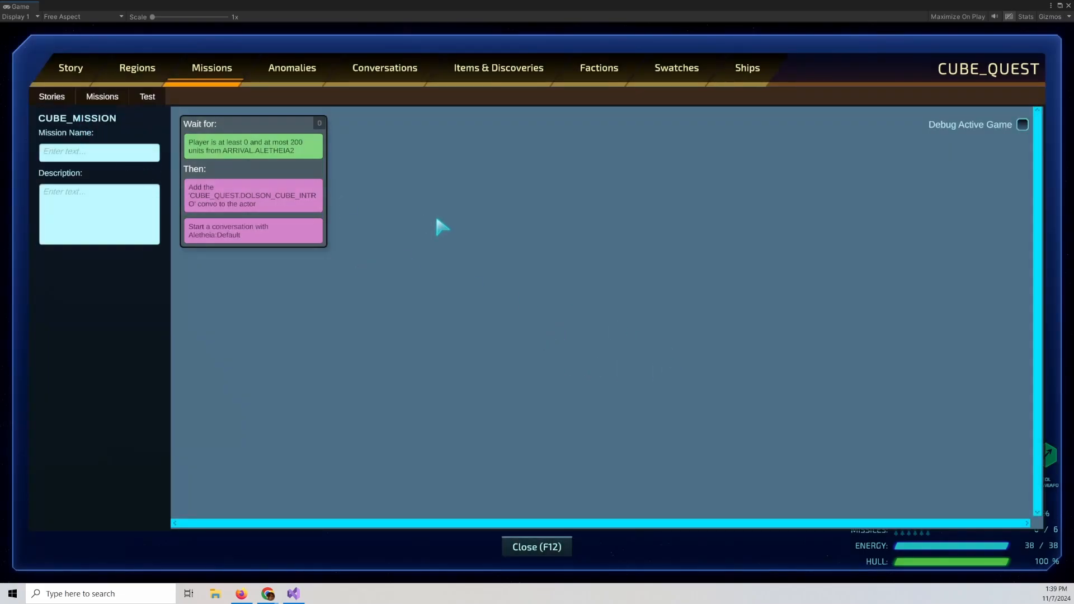
Save the CUBE_QUEST story, closing the error console and saving again.
click(157, 100)
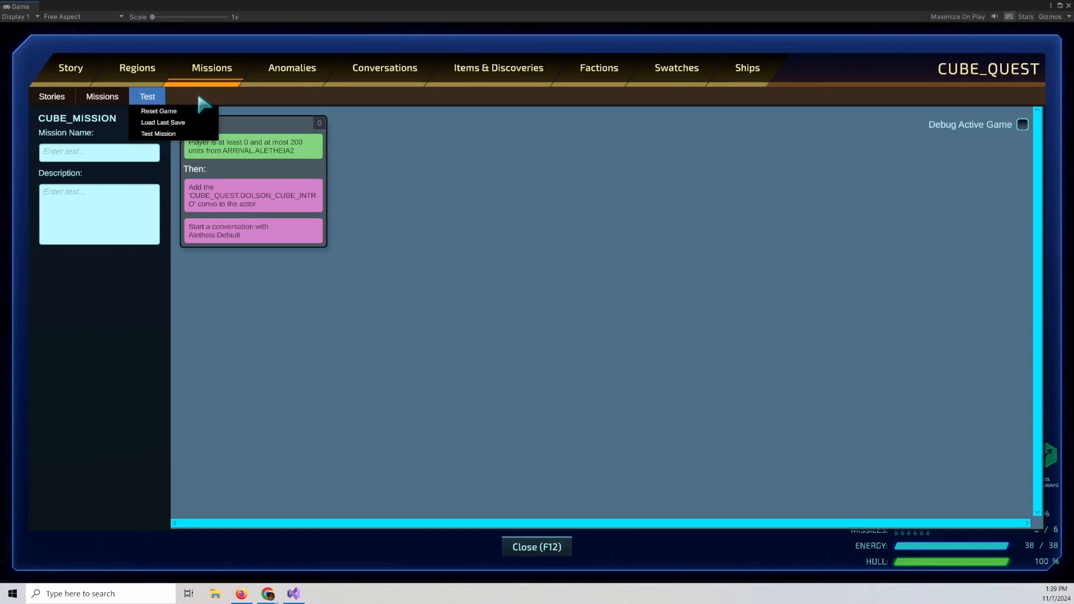
click(102, 96)
mouse_move(129, 122)
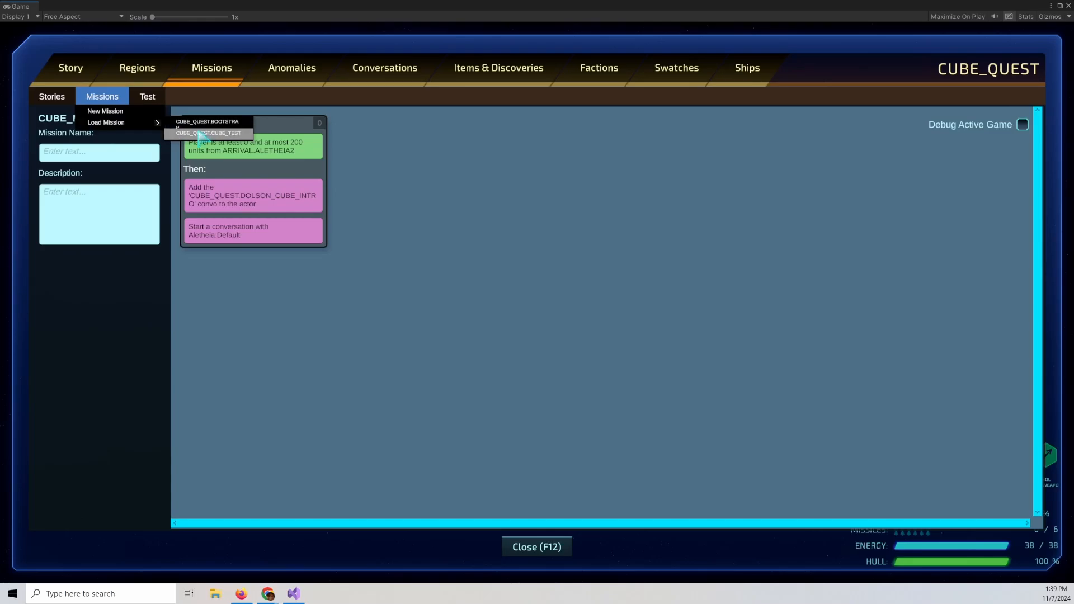
click(53, 98)
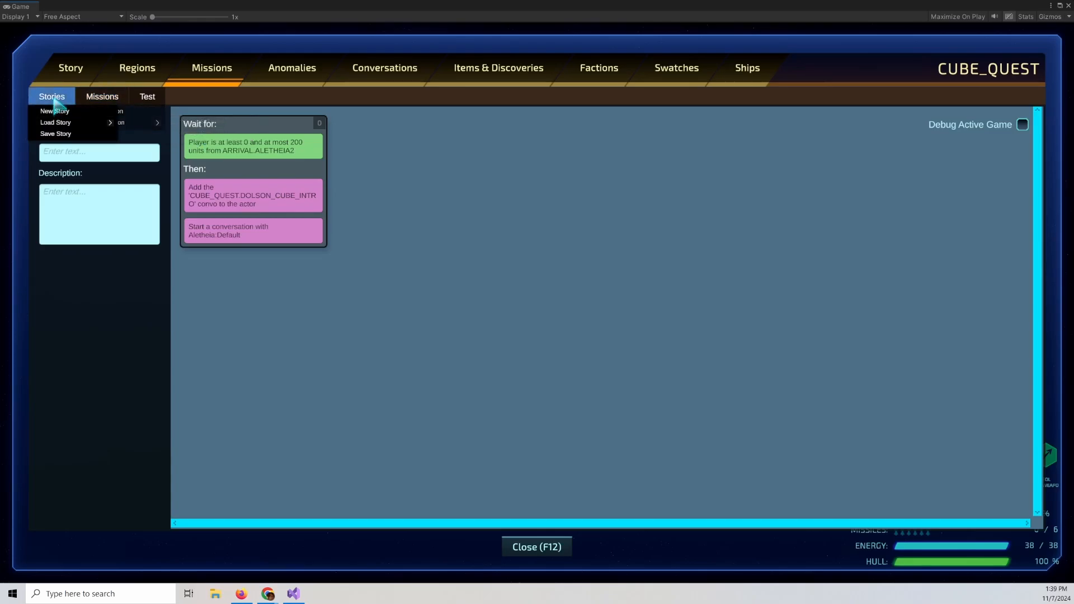
click(59, 135)
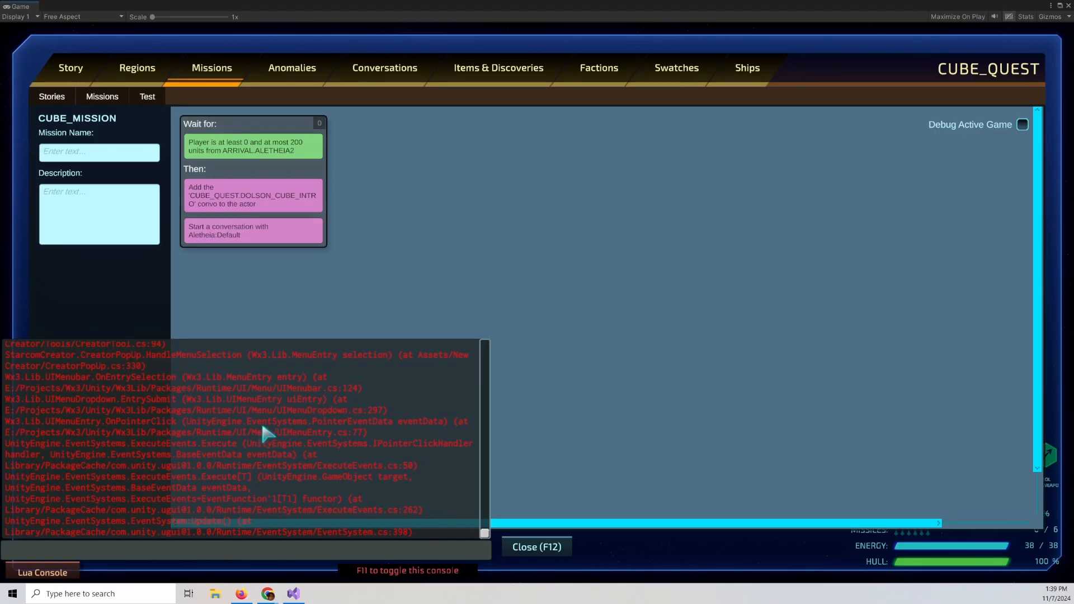
key(F11)
click(45, 101)
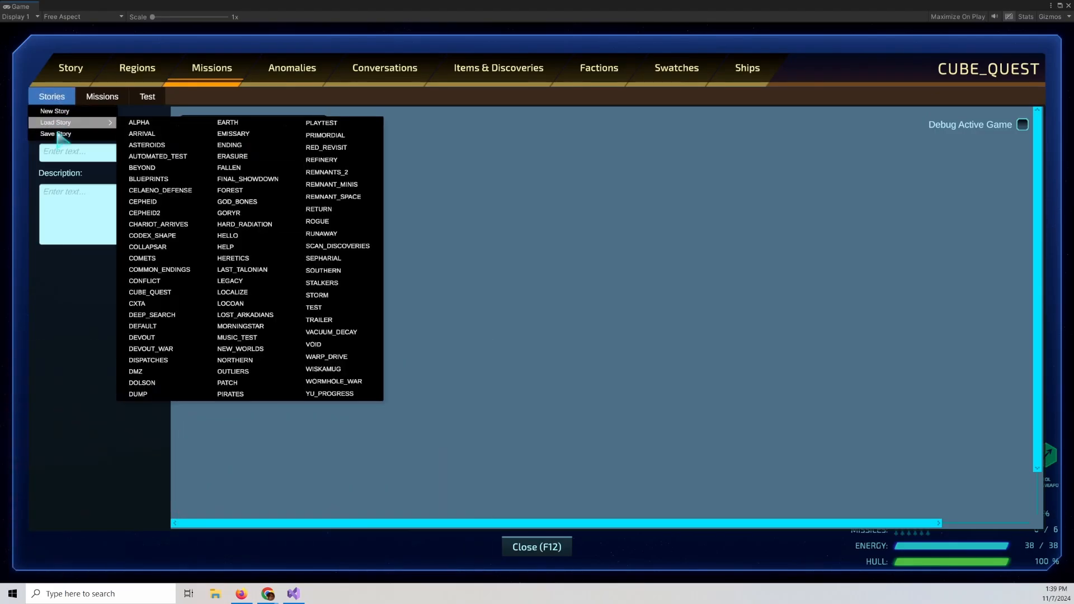
click(60, 136)
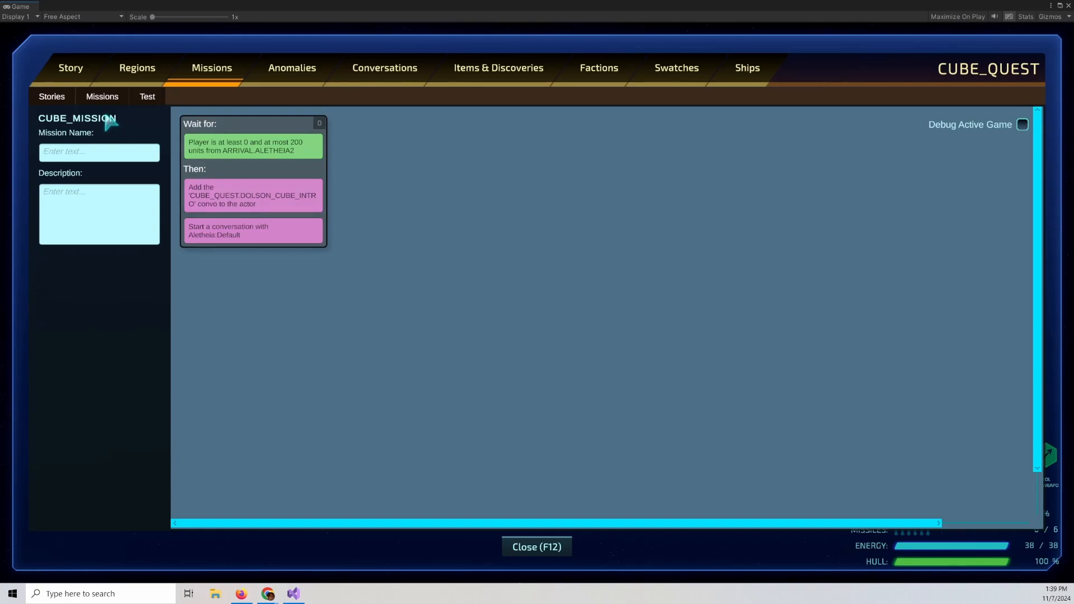
Open the CUBE_TEST mission and add an Activate Mission action for Cube Mission to its first node.
click(116, 100)
mouse_move(119, 127)
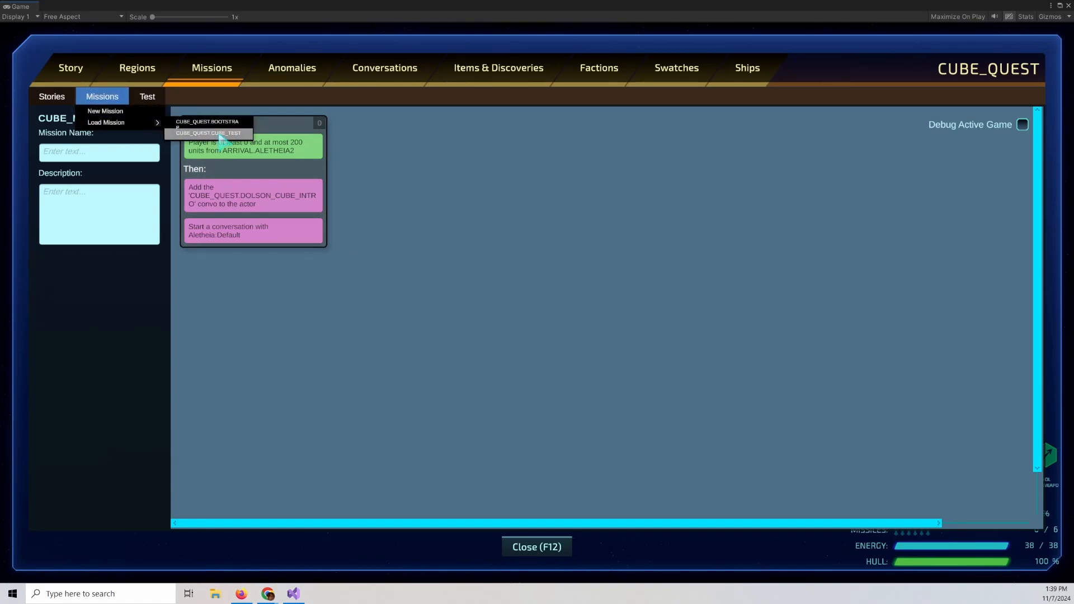
click(224, 133)
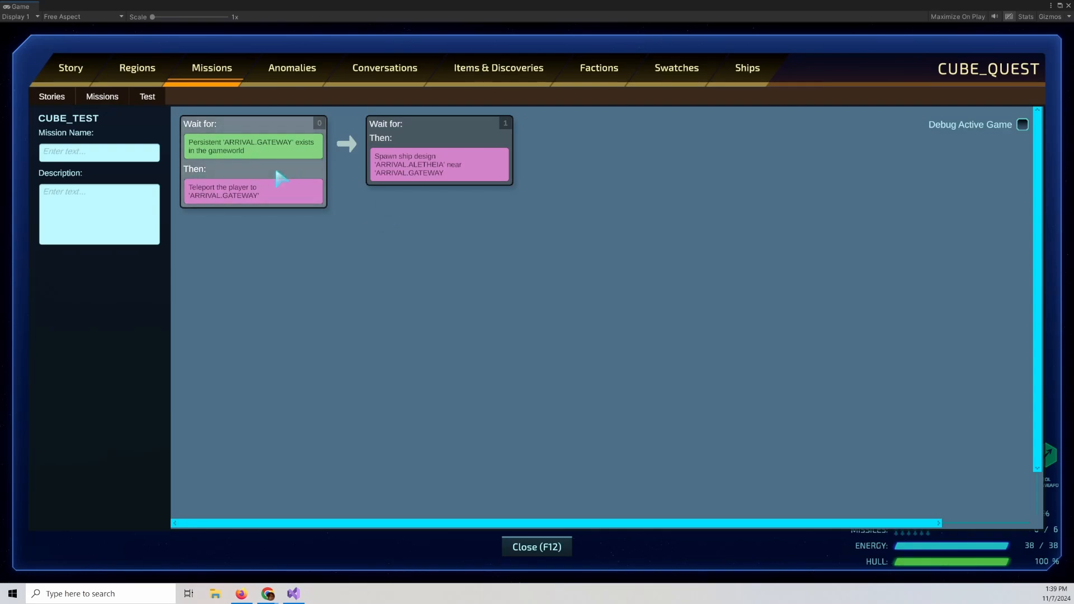
right_click(257, 170)
mouse_move(290, 189)
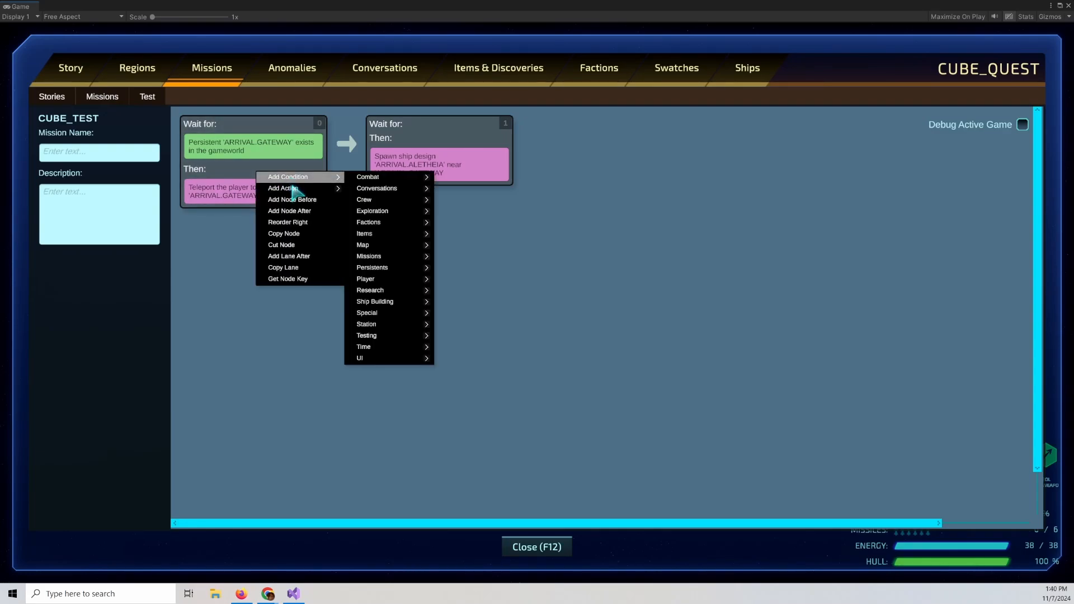
mouse_move(395, 290)
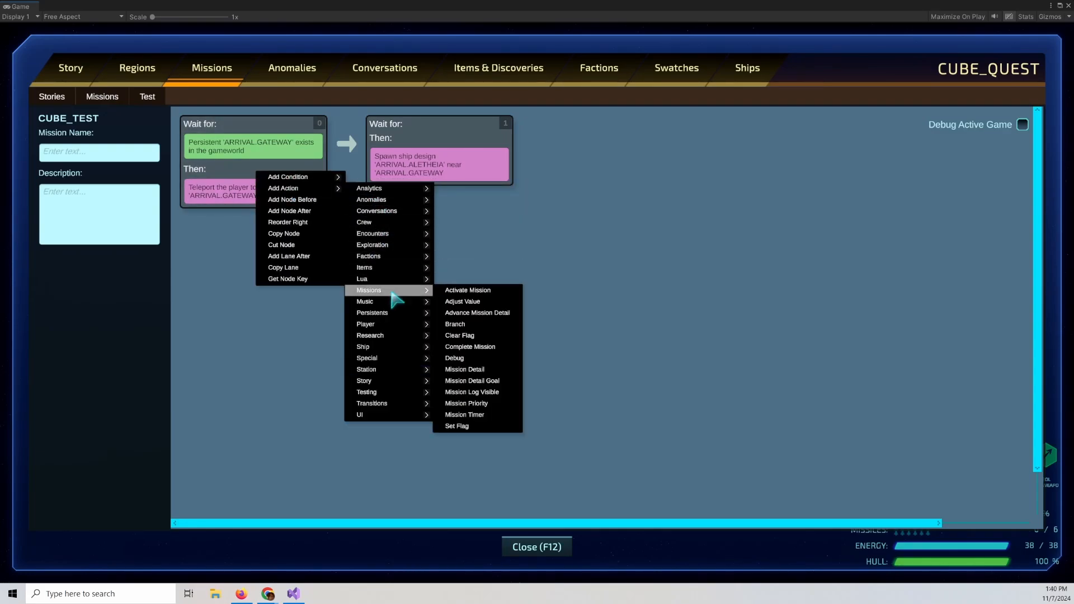
click(474, 290)
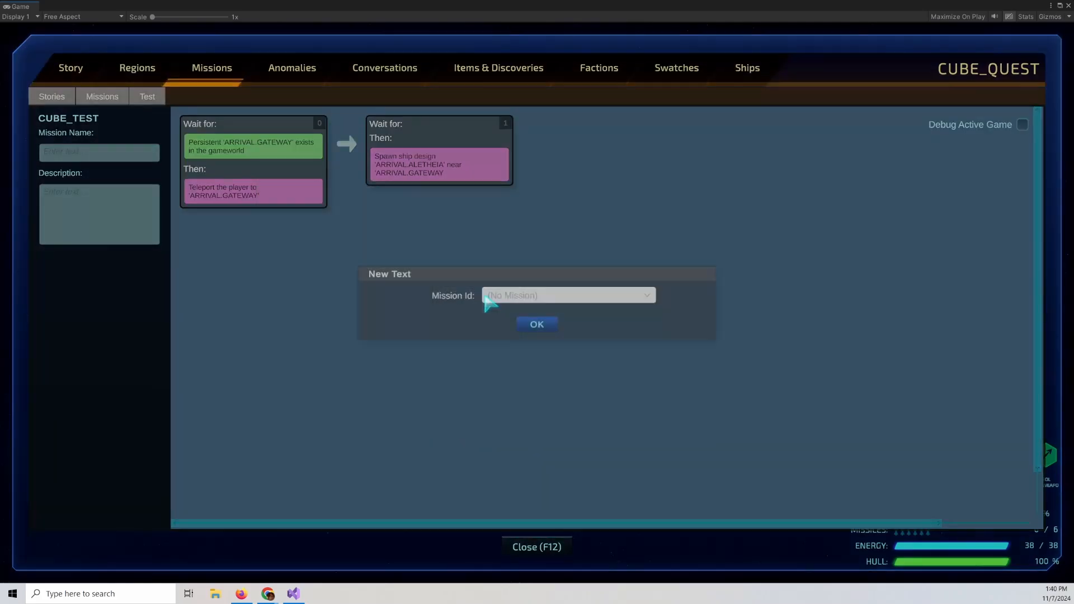
click(563, 297)
scroll(652, 333, down, 1)
scroll(654, 339, down, 3)
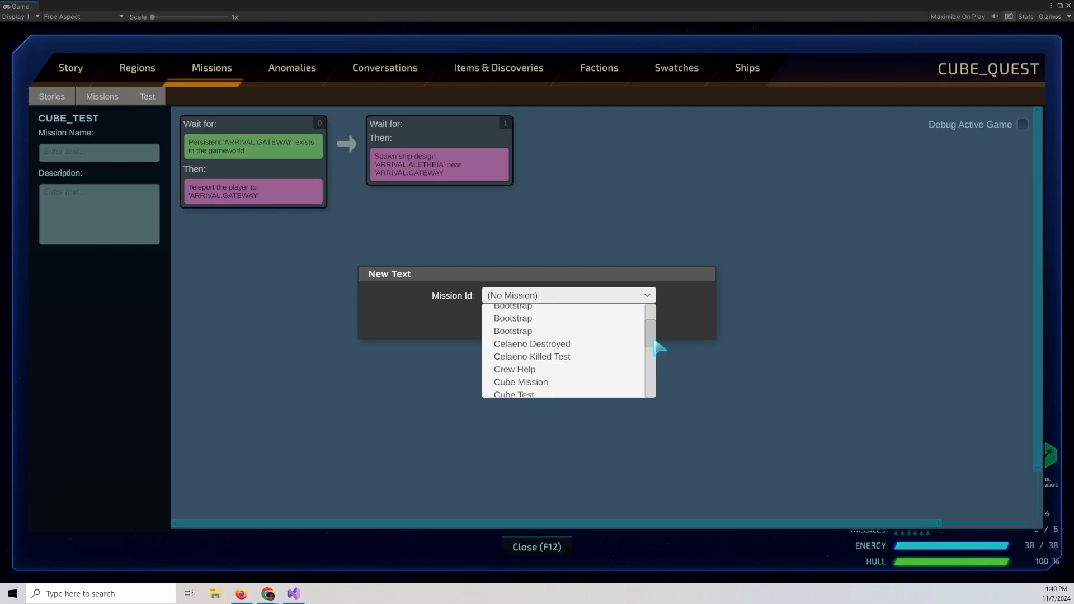
click(549, 373)
click(540, 320)
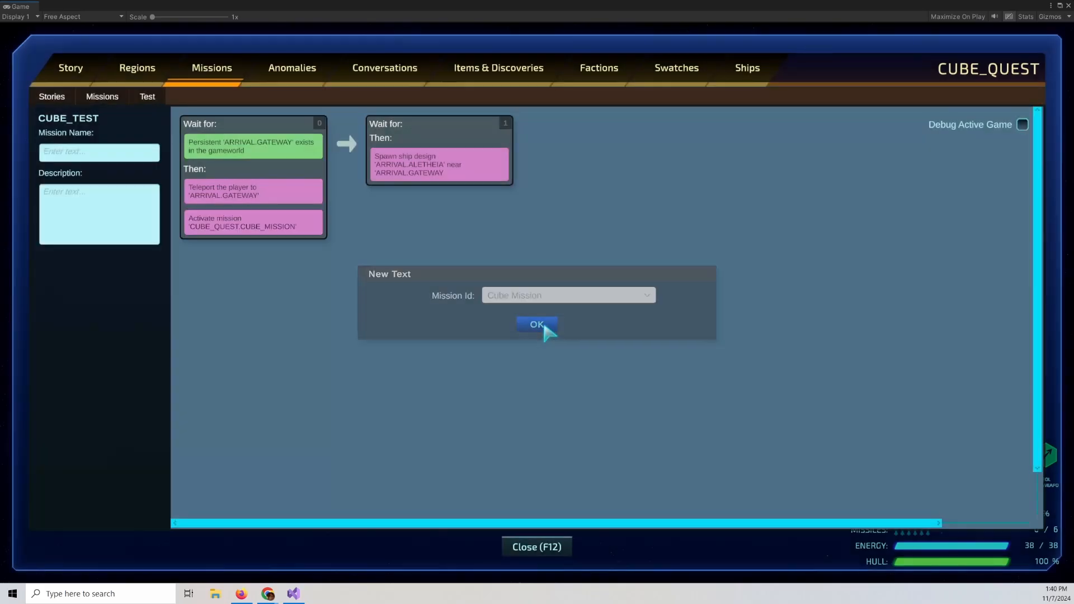
Save the story and launch Test Mission.
click(52, 95)
click(59, 134)
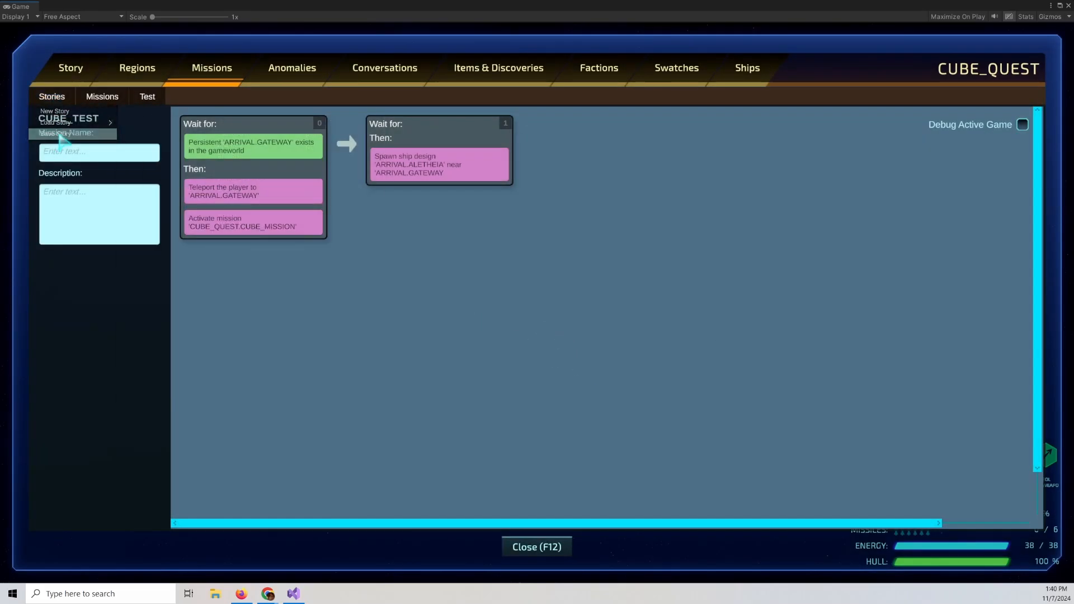
click(147, 98)
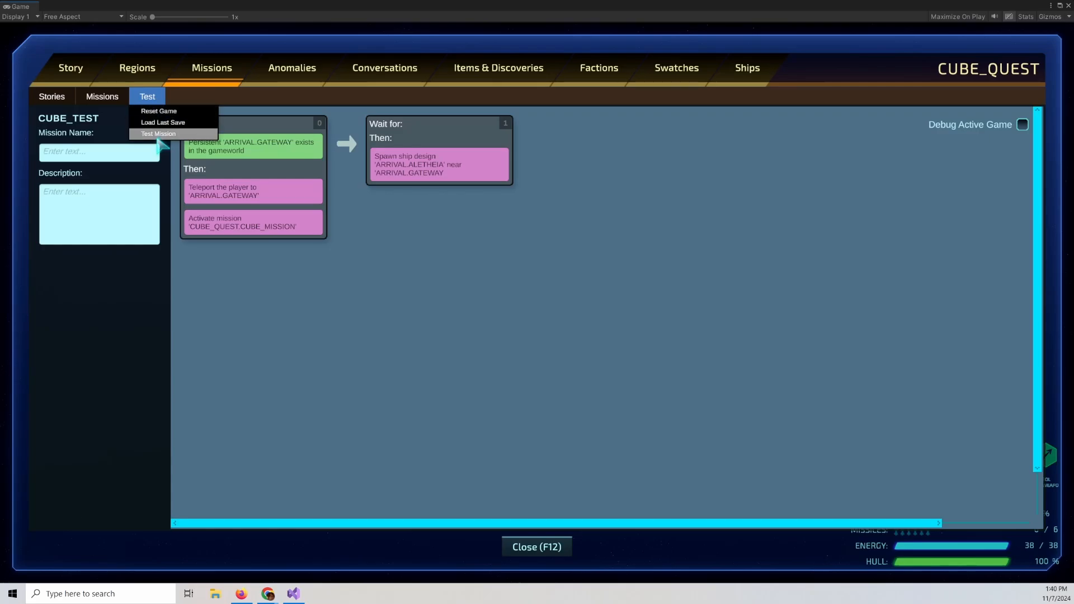
click(160, 136)
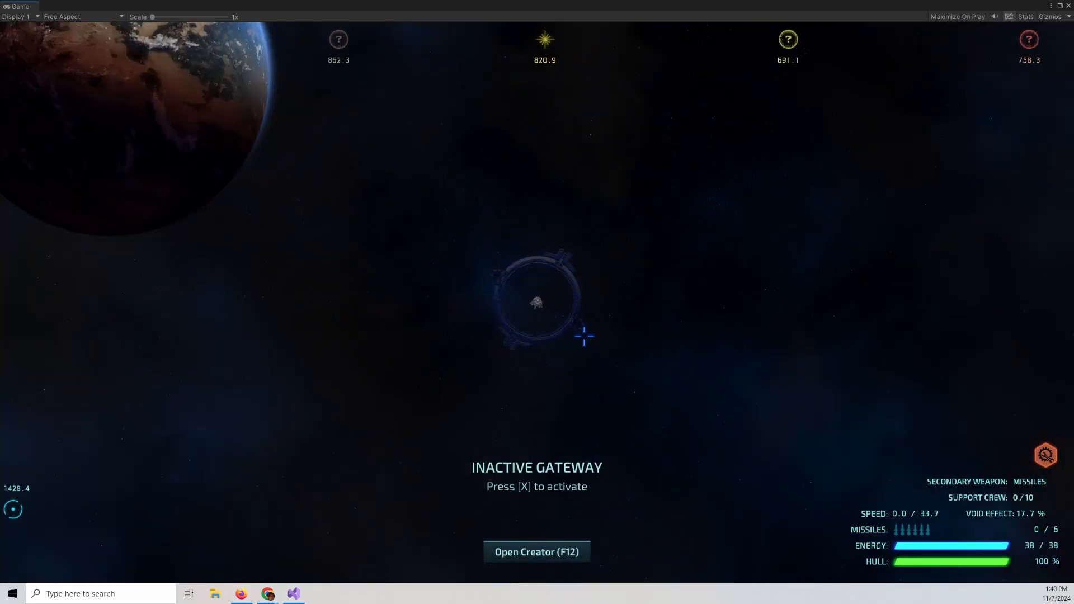
Fly the ship away from the gateway in the test session.
key(w)
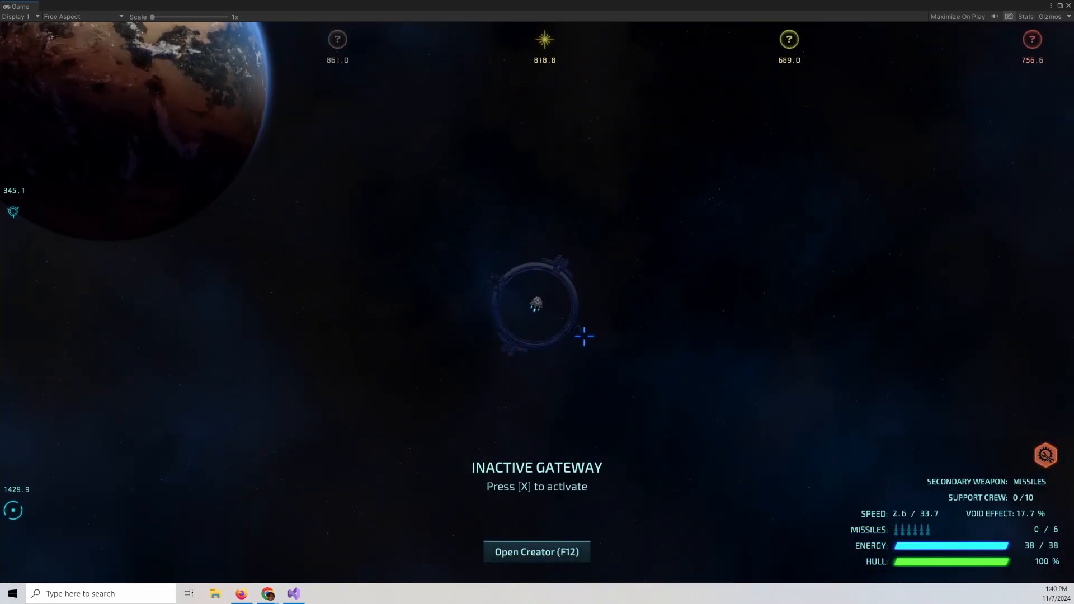
key(a)
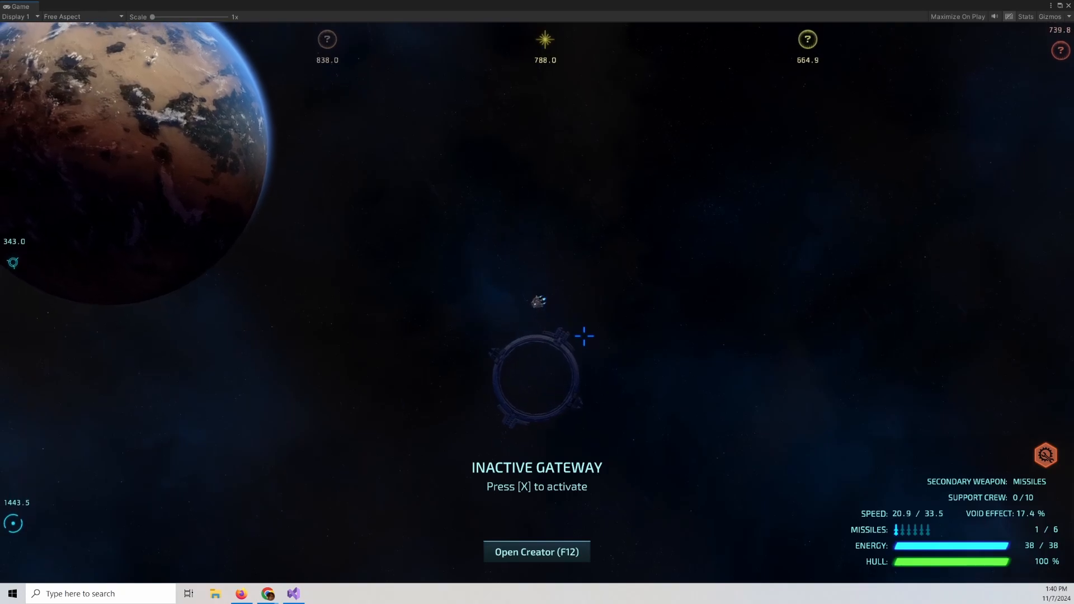
key(shift)
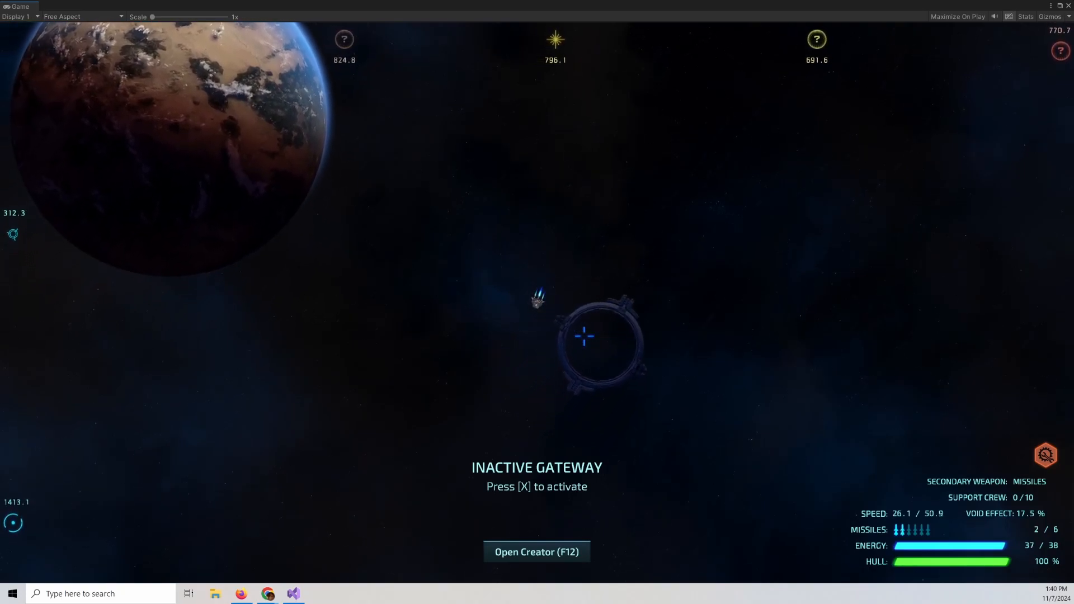
key(a)
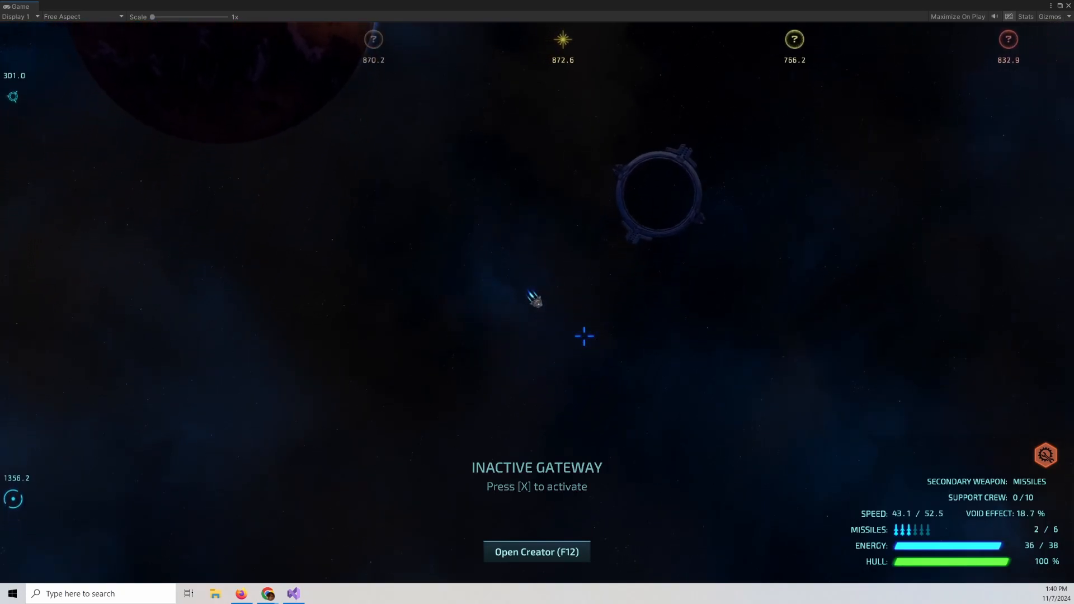
key(d)
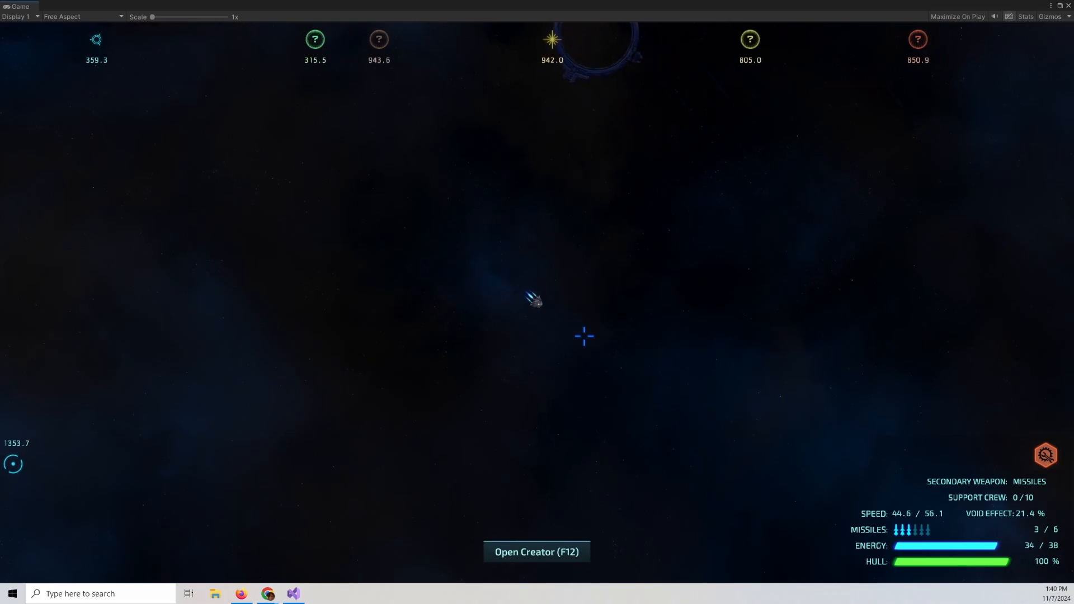
key(d)
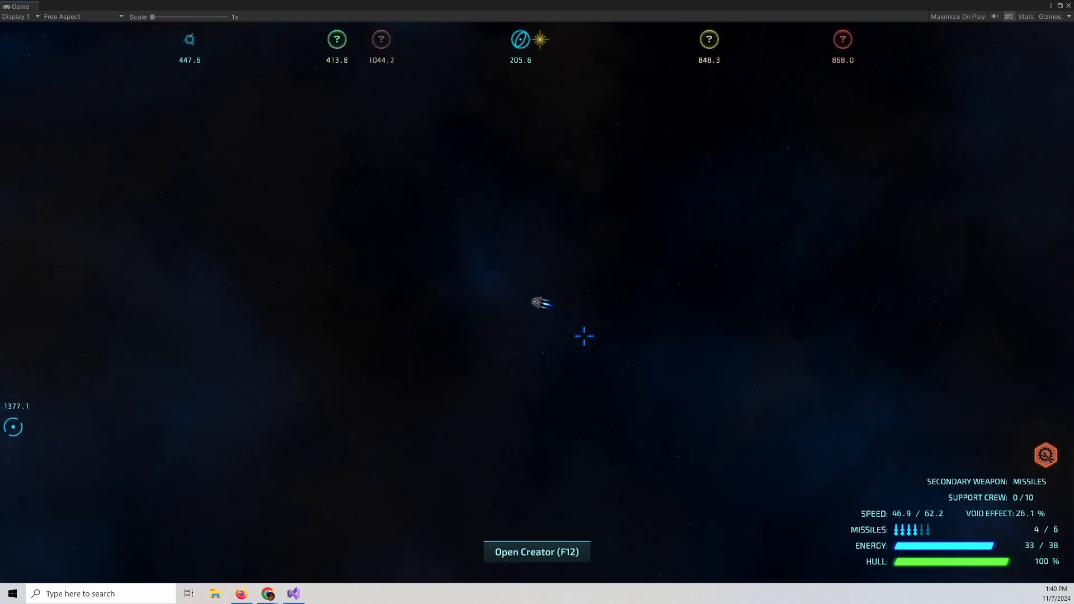
key(d)
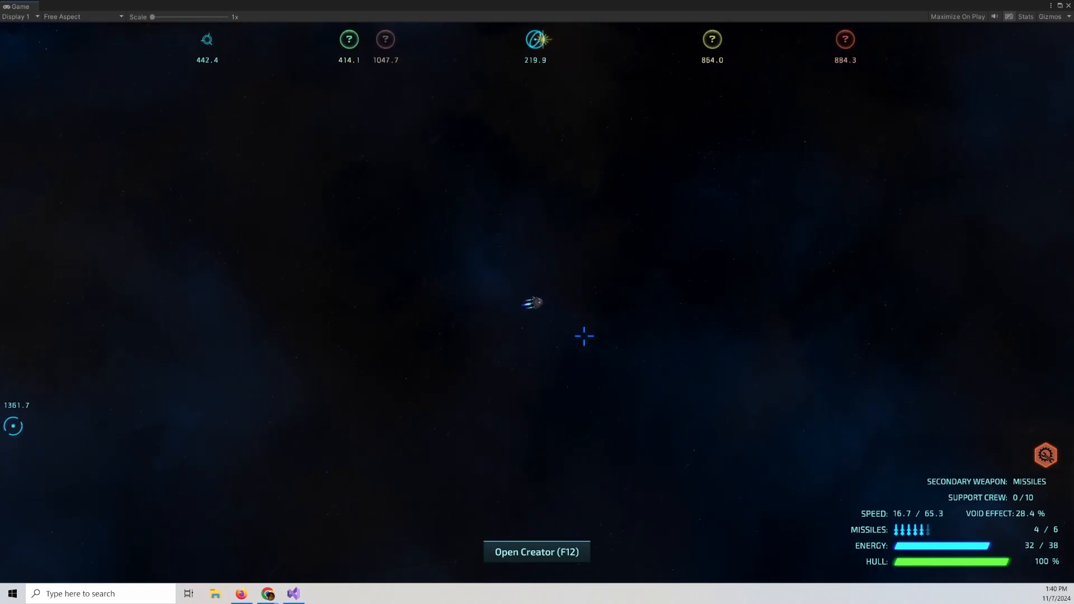
key(w)
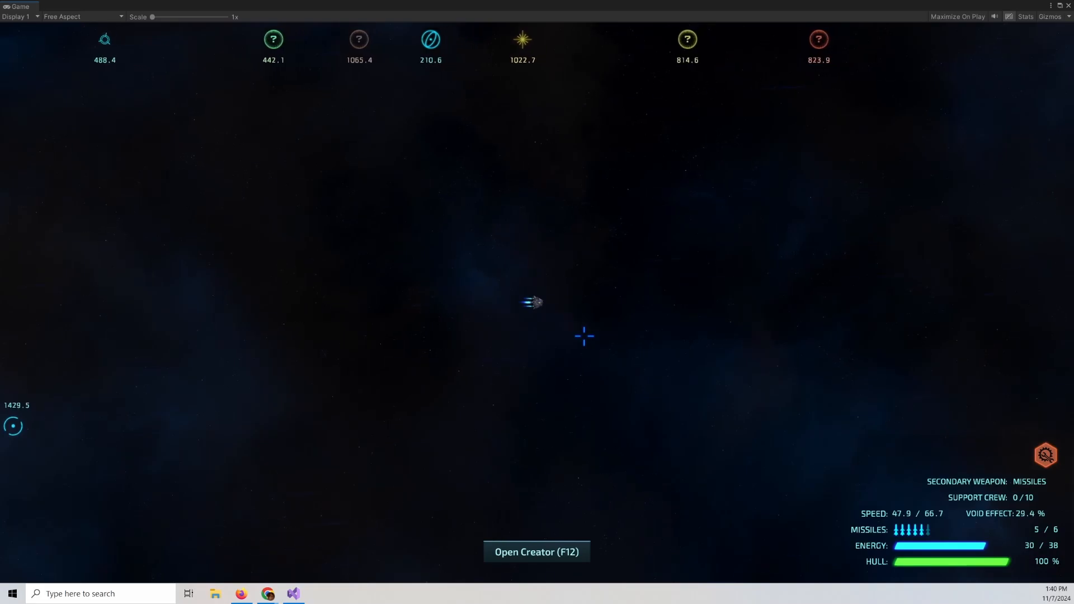
key(w)
key(a)
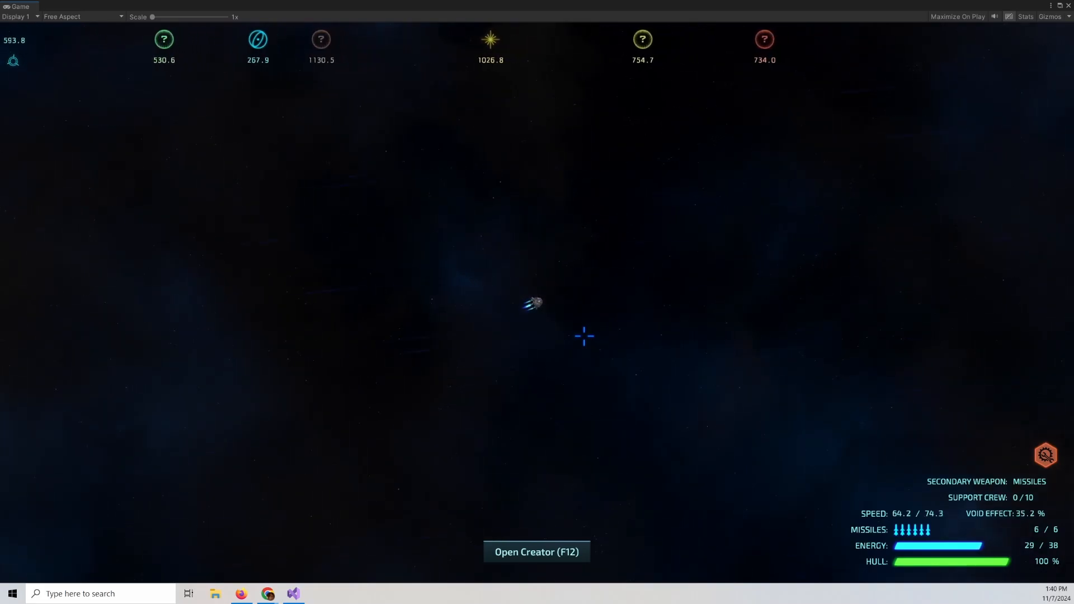
key(w)
key(a)
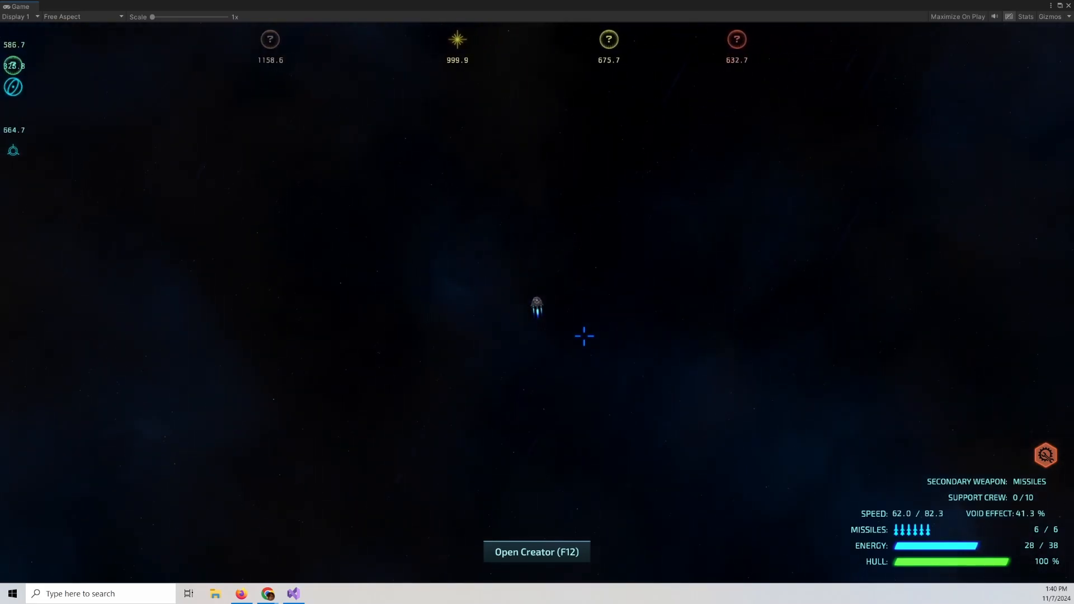
key(w)
key(a)
Fly the ship toward The Aletheia using the star map and answer Dolson's conversation with "We'll check it out.".
key(m)
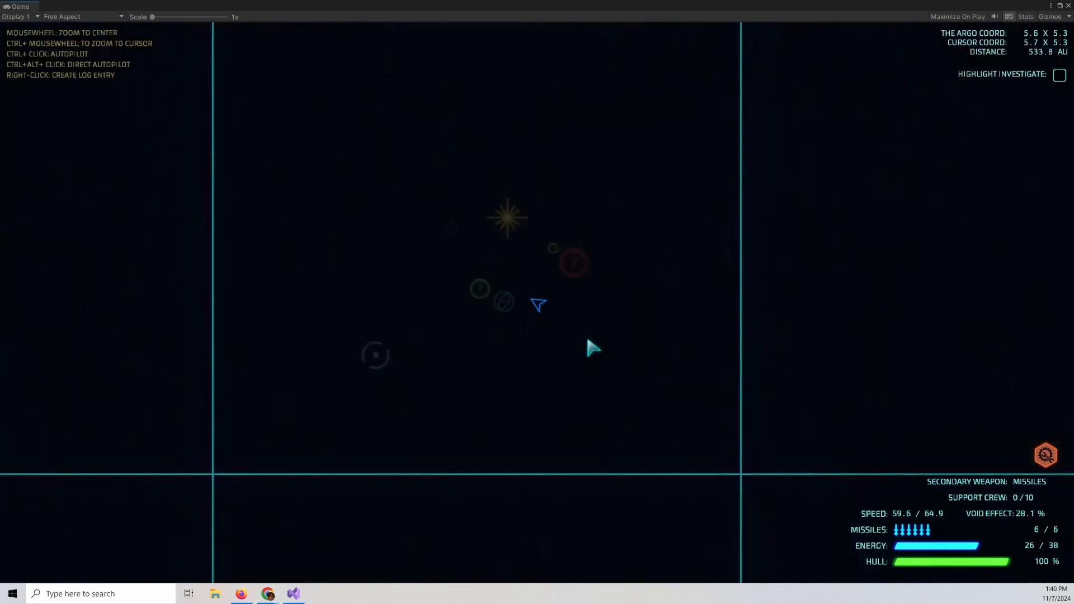
scroll(585, 346, up, 3)
key(w)
key(a)
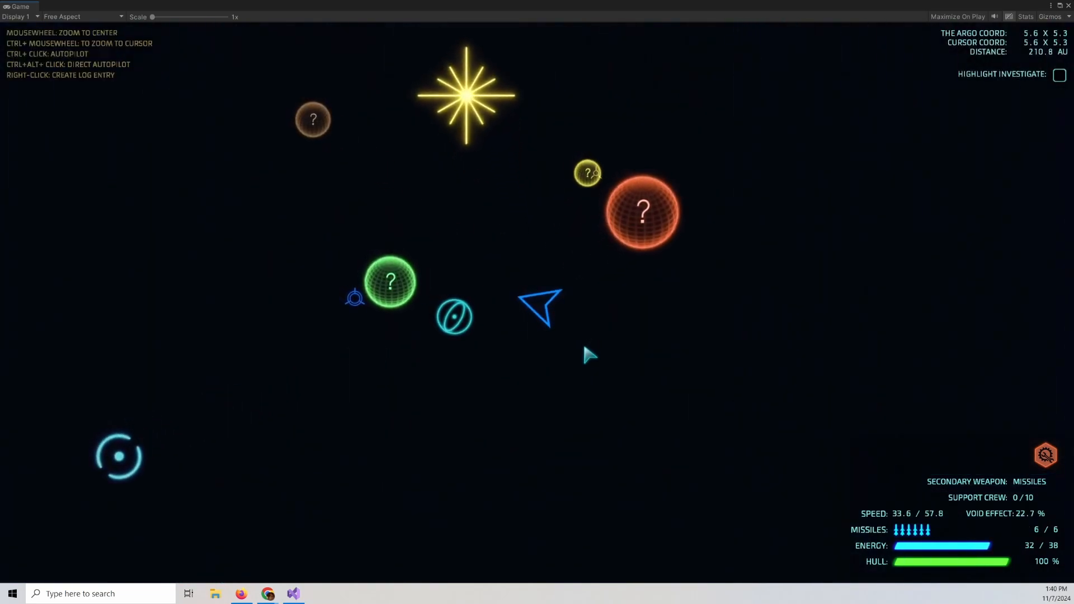
key(w)
key(a)
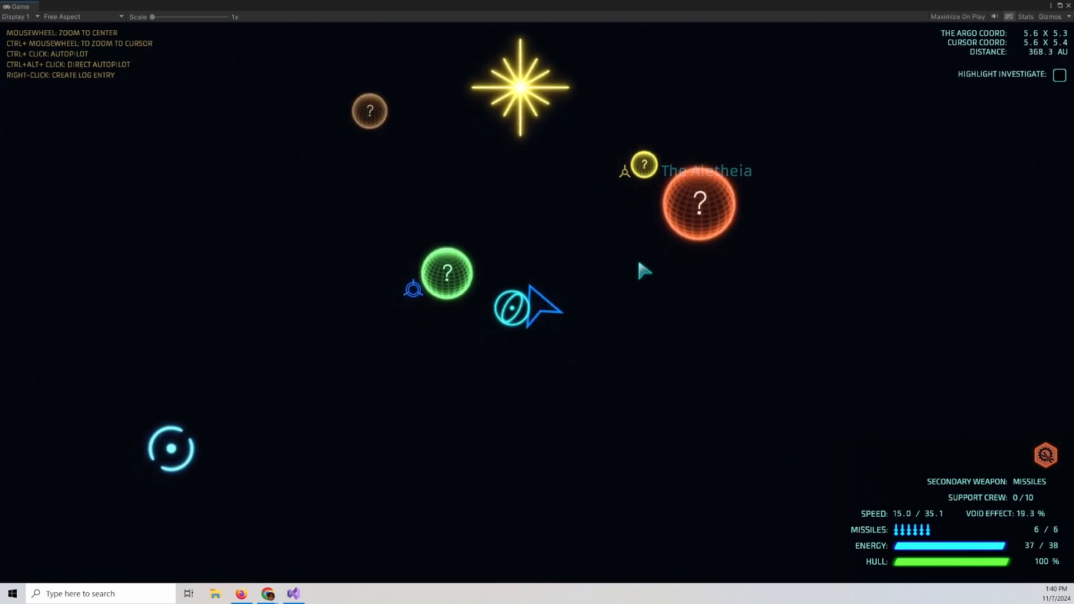
scroll(640, 270, up, 5)
key(w)
key(d)
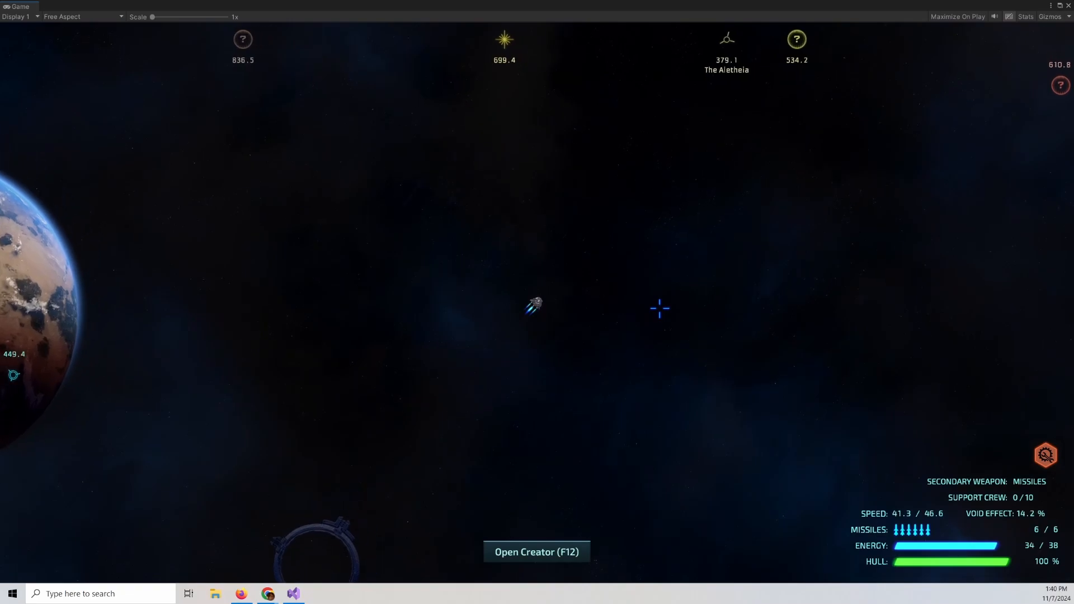
key(a)
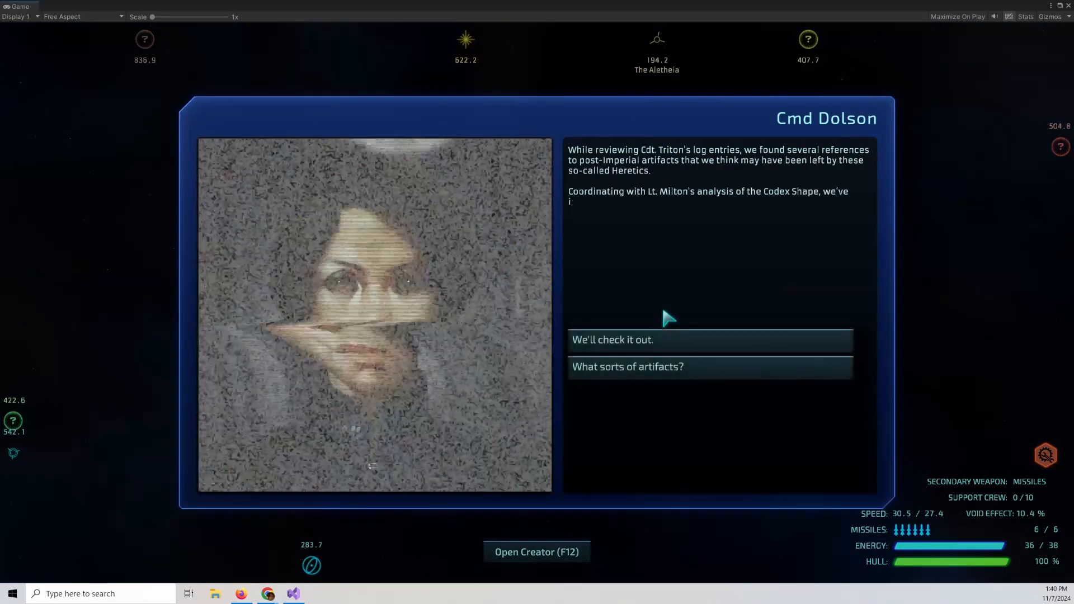
click(665, 341)
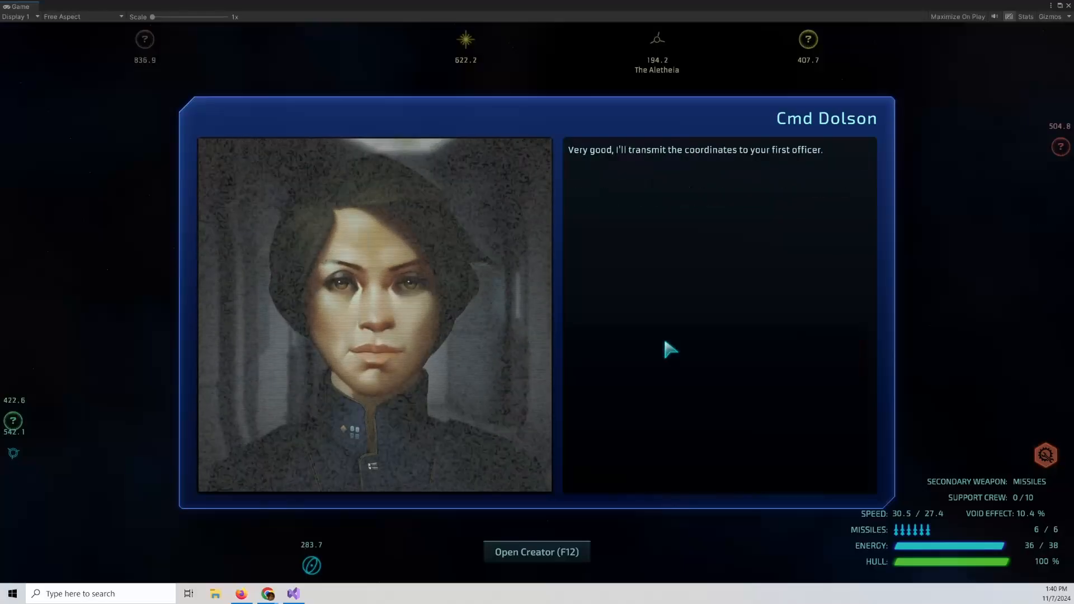
click(666, 342)
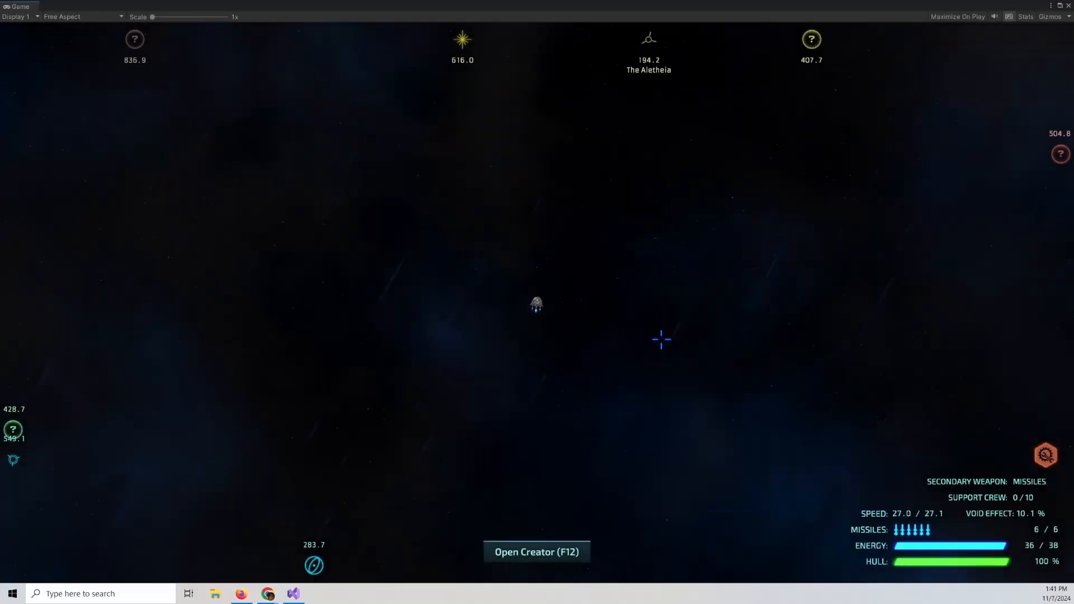
Approach and hail The Aletheia, then answer Dolson's repeated conversation.
key(a)
key(w)
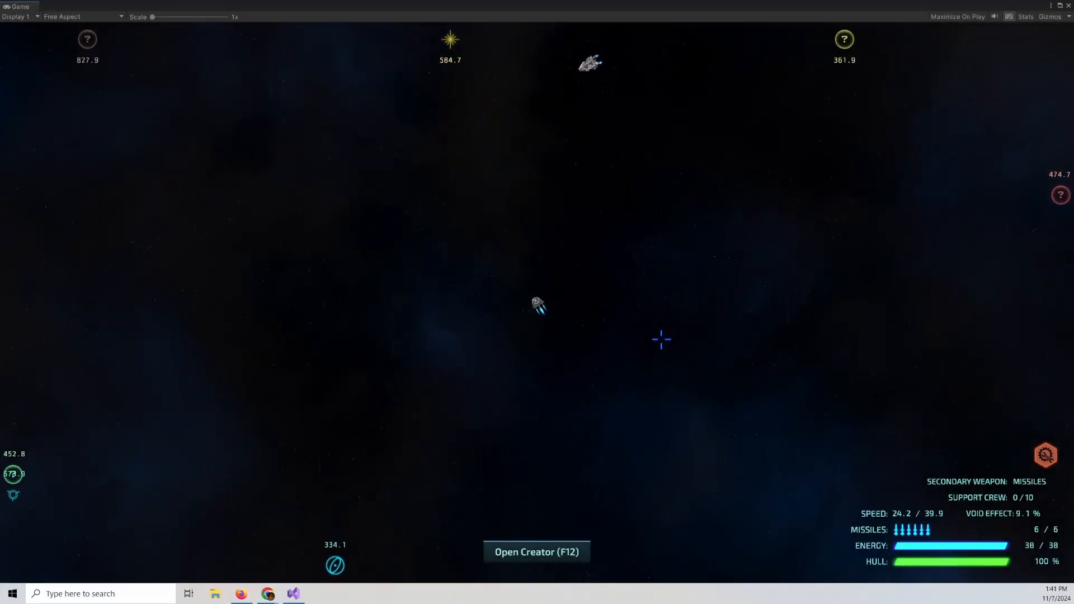
key(d)
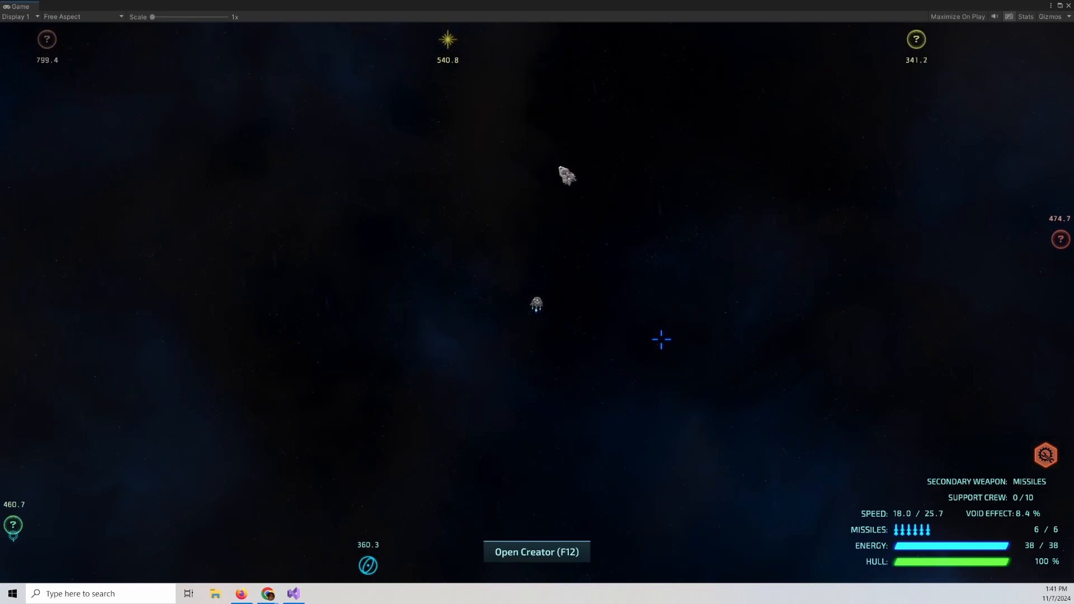
key(x)
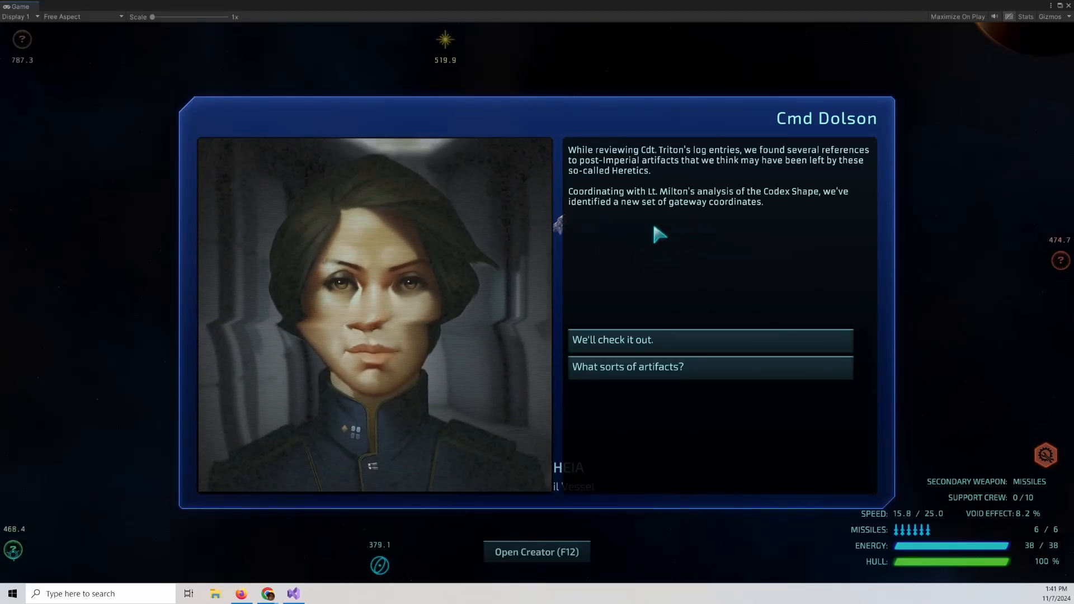
click(657, 342)
click(656, 346)
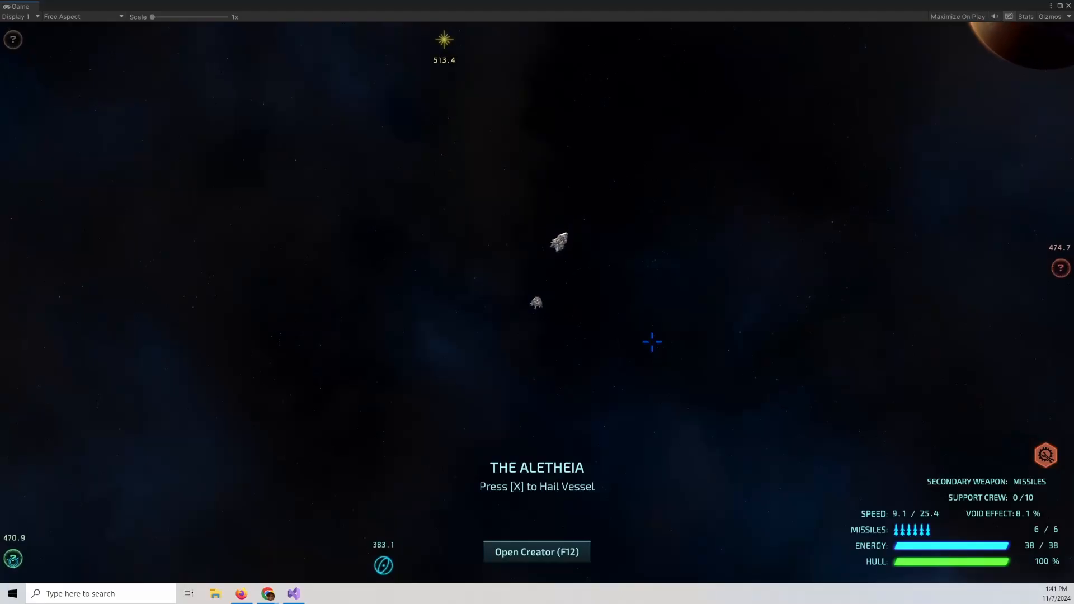
Open the creator and make Dolson's first NPC node in the DOLSON_CUBE_INTRO conversation One Time.
key(a)
key(w)
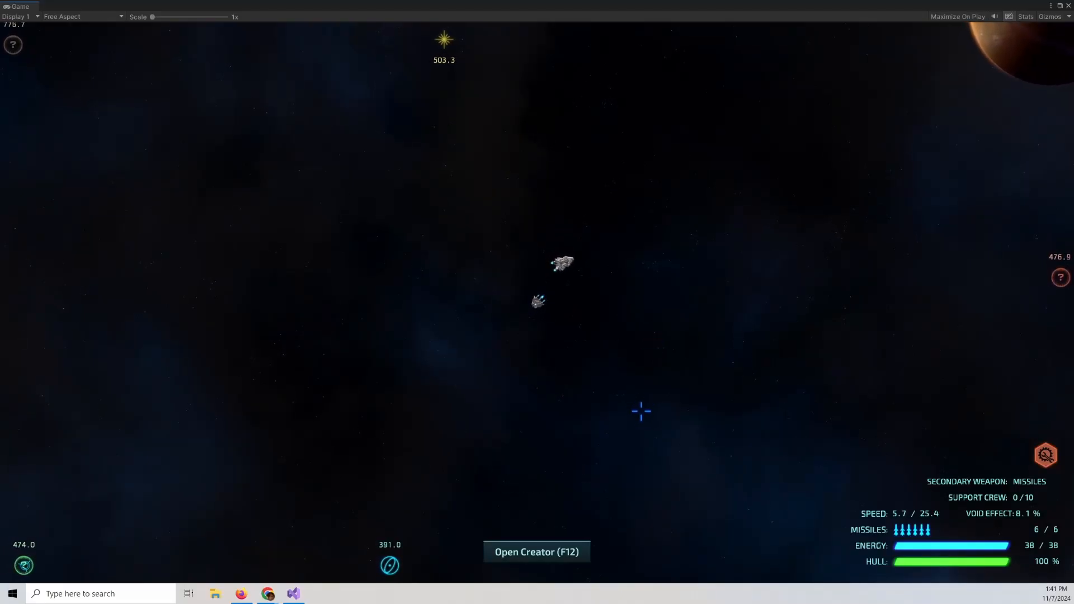
click(573, 552)
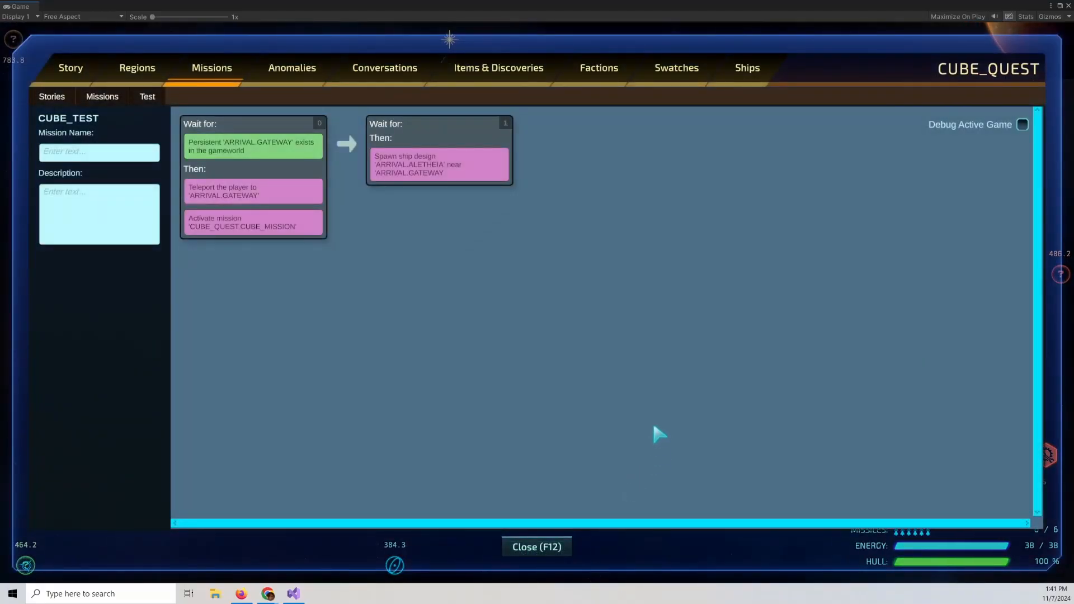
click(403, 80)
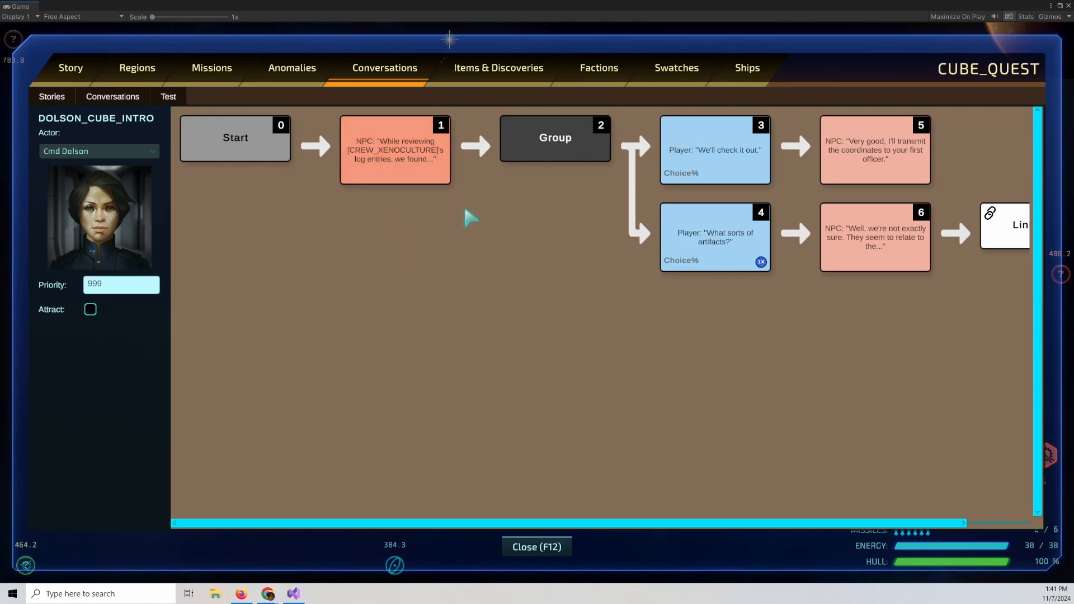
double_click(413, 168)
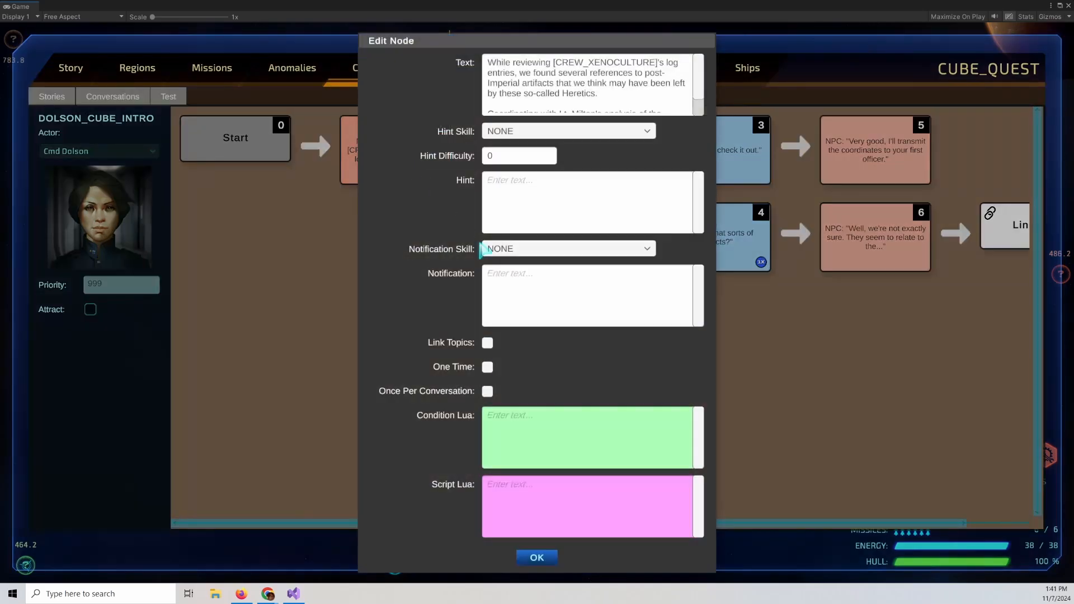
click(487, 367)
click(537, 557)
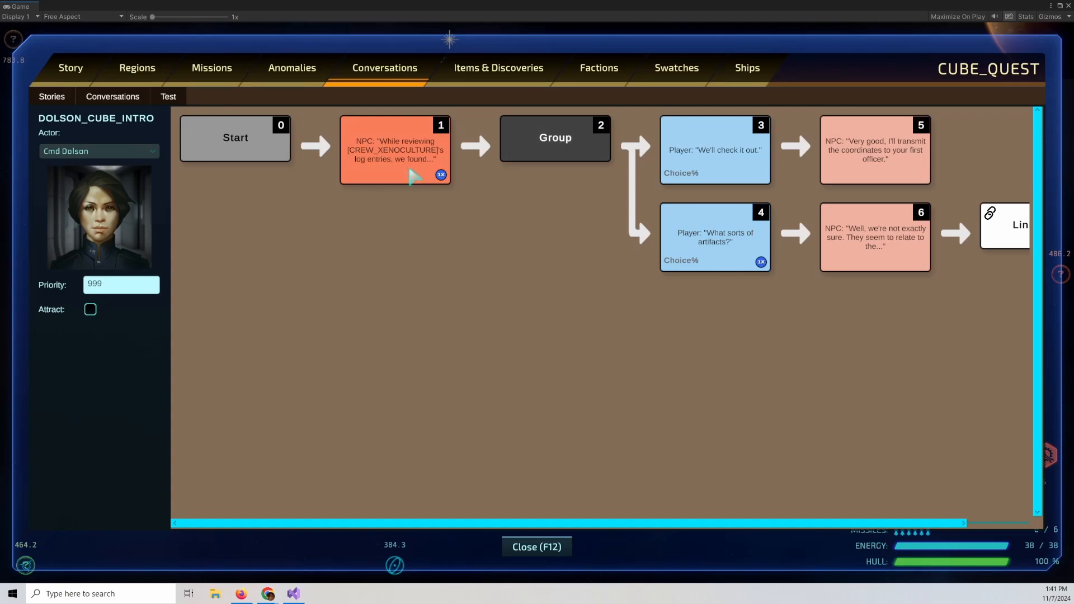
Save the story and load the CUBE_MISSION mission.
click(52, 96)
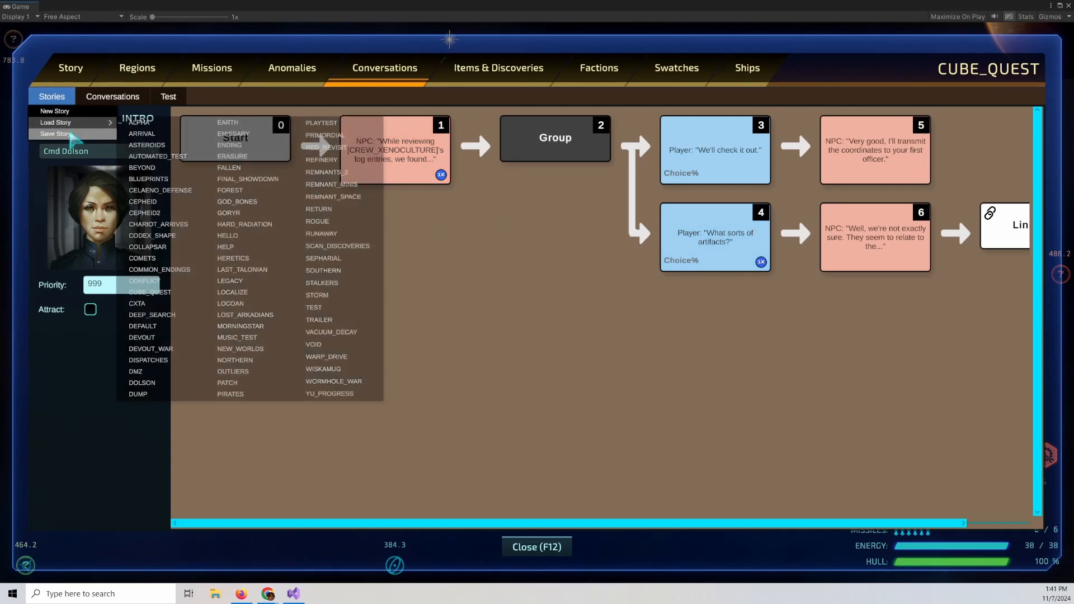
click(71, 135)
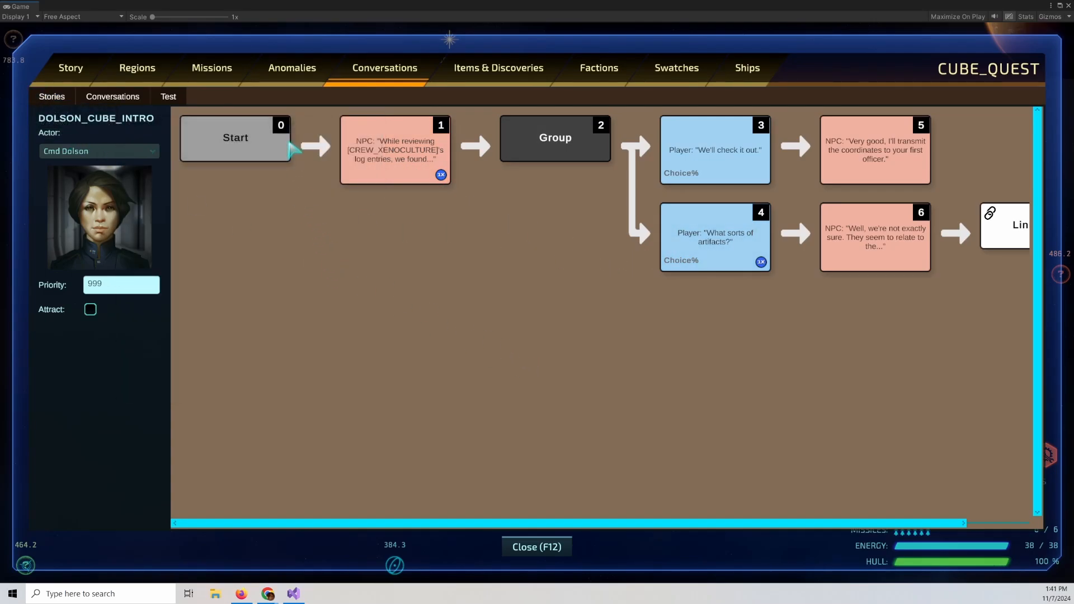
click(211, 72)
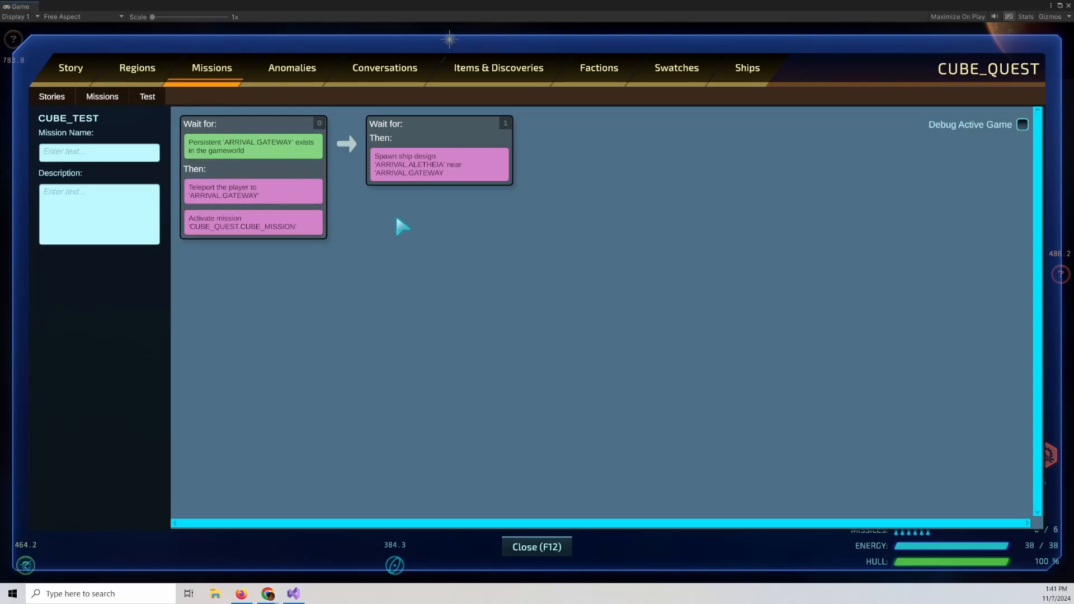
click(102, 97)
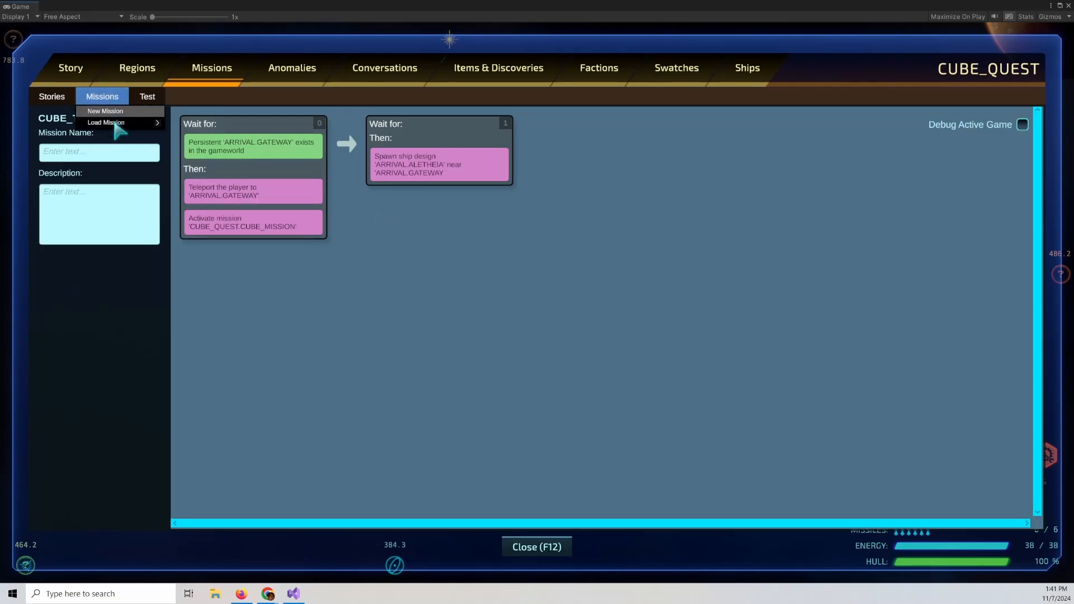
mouse_move(120, 123)
click(236, 135)
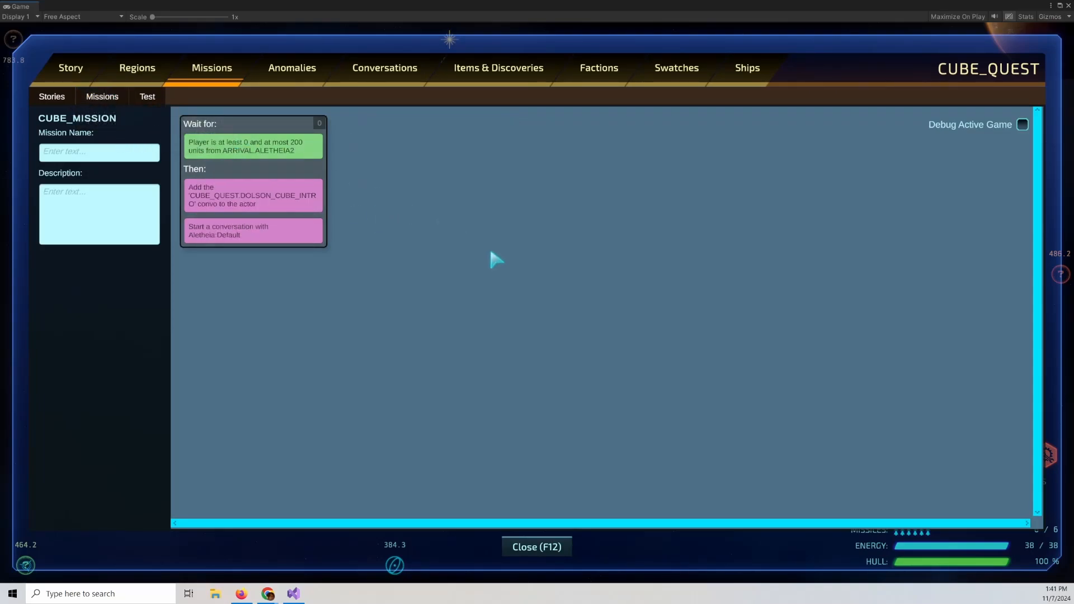
Name the mission Cube Quest and describe it as "Cpt. Dolson has uncovered a new set of gateway coordinates.".
click(104, 159)
text(Cube Quest)
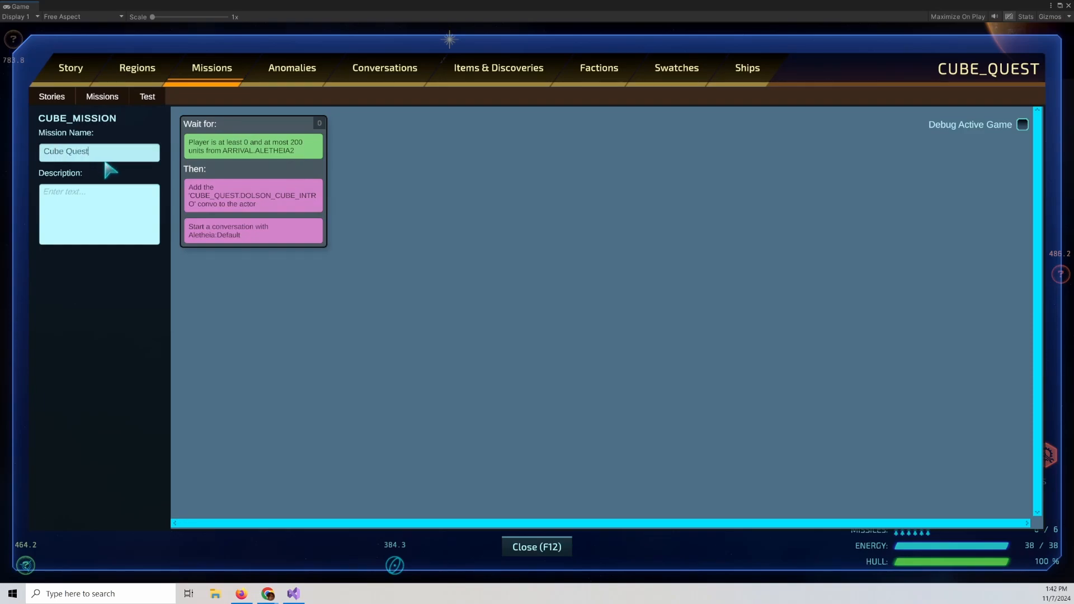
click(108, 198)
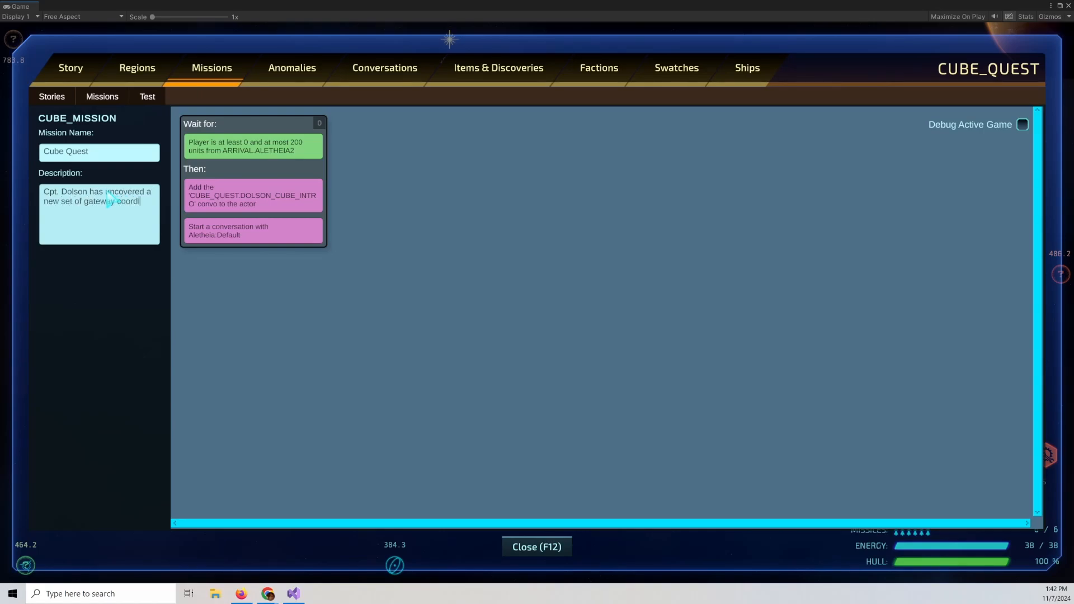
text(nates.)
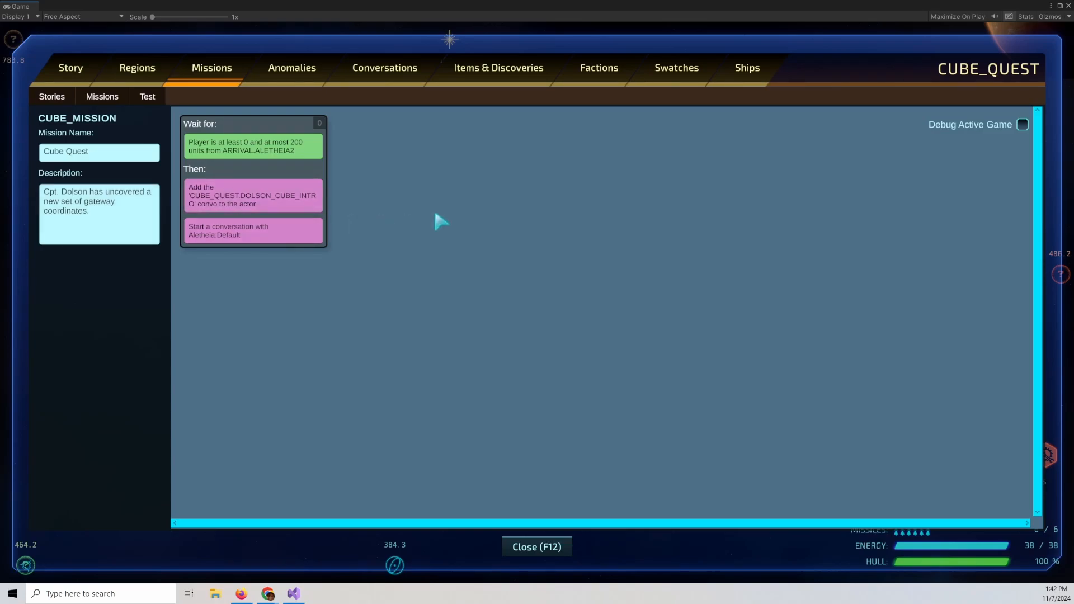
Add a second node whose condition waits for the Dolson Cube Intro convo to start, with Seen checked.
right_click(283, 177)
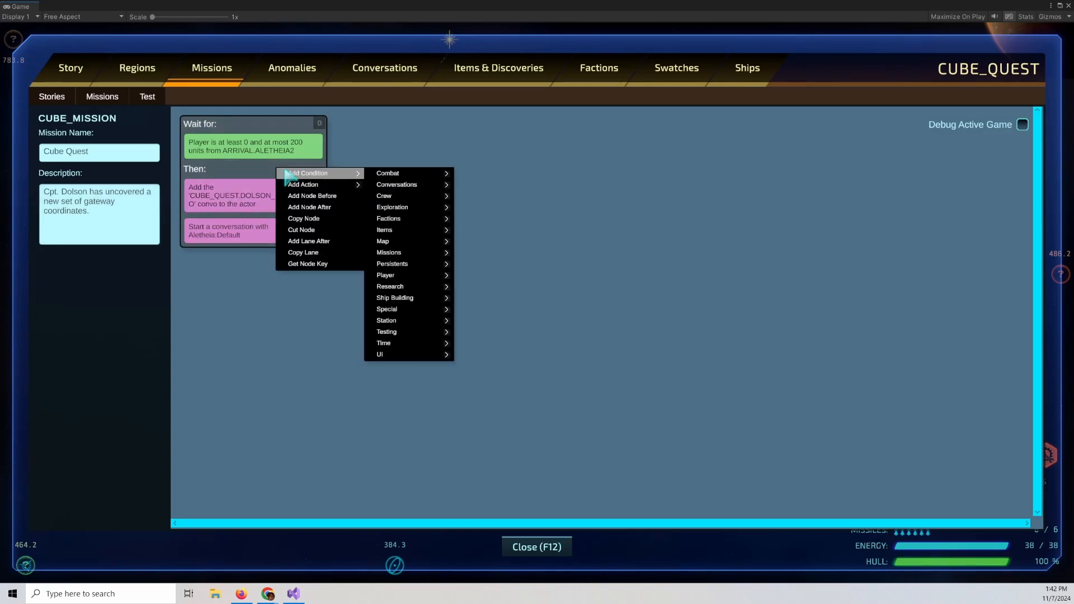
click(325, 208)
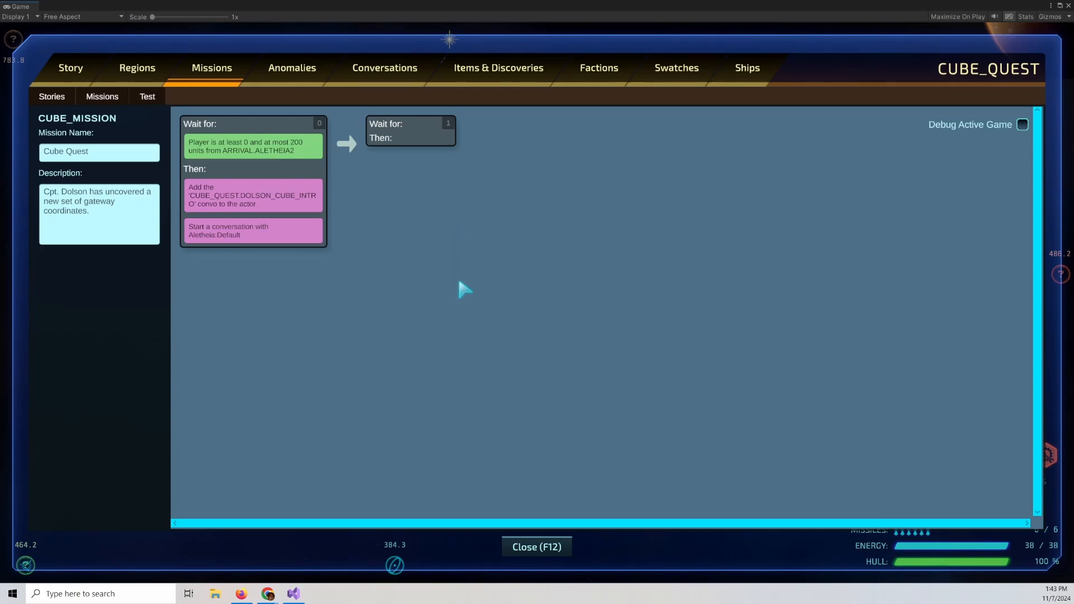
right_click(405, 136)
mouse_move(432, 140)
mouse_move(535, 153)
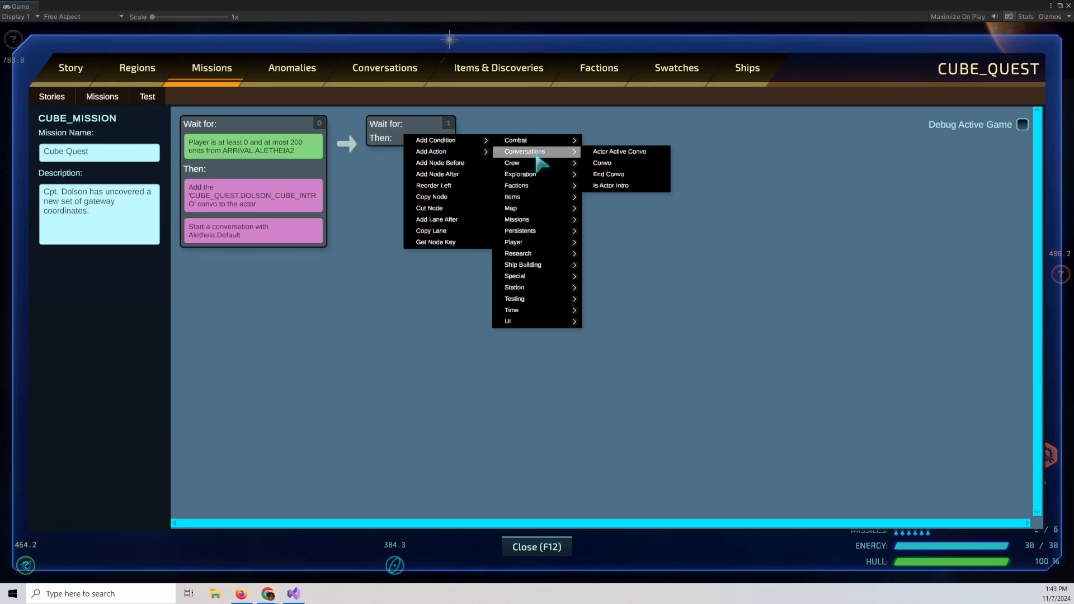
click(618, 164)
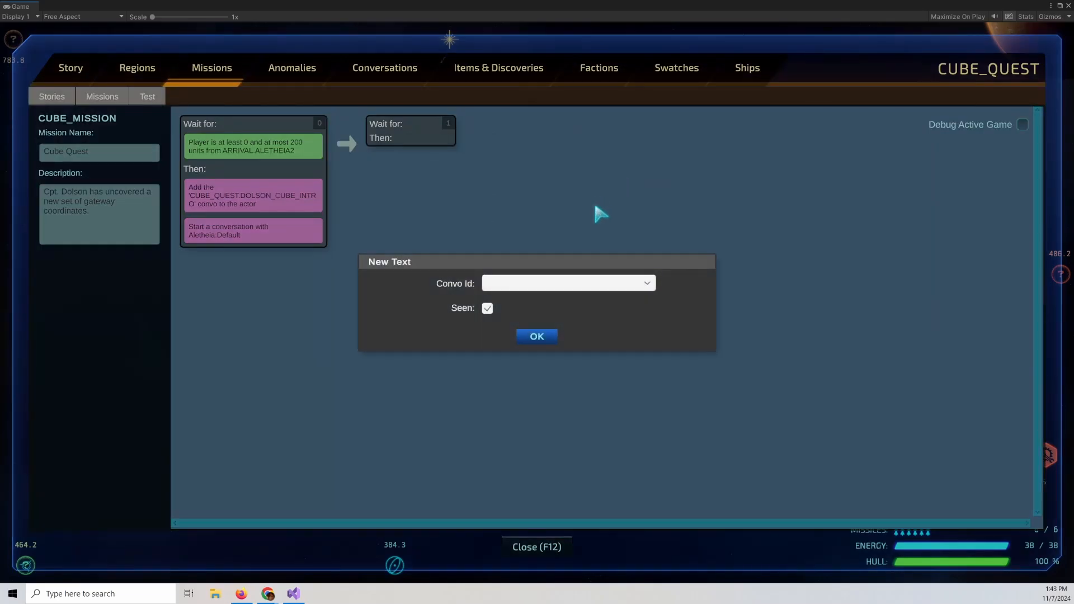
click(607, 283)
click(596, 339)
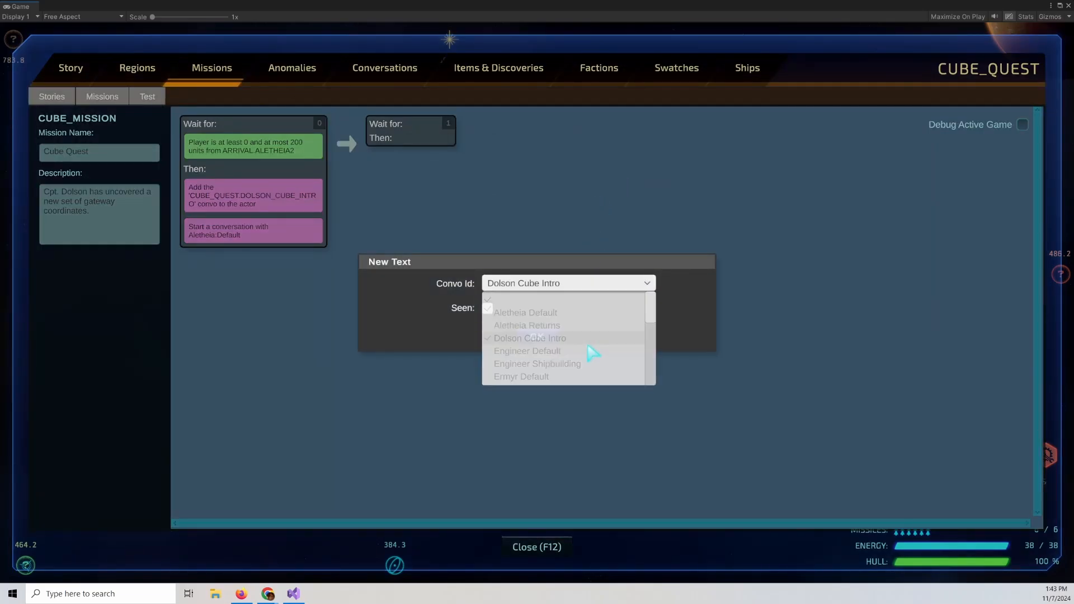
click(541, 336)
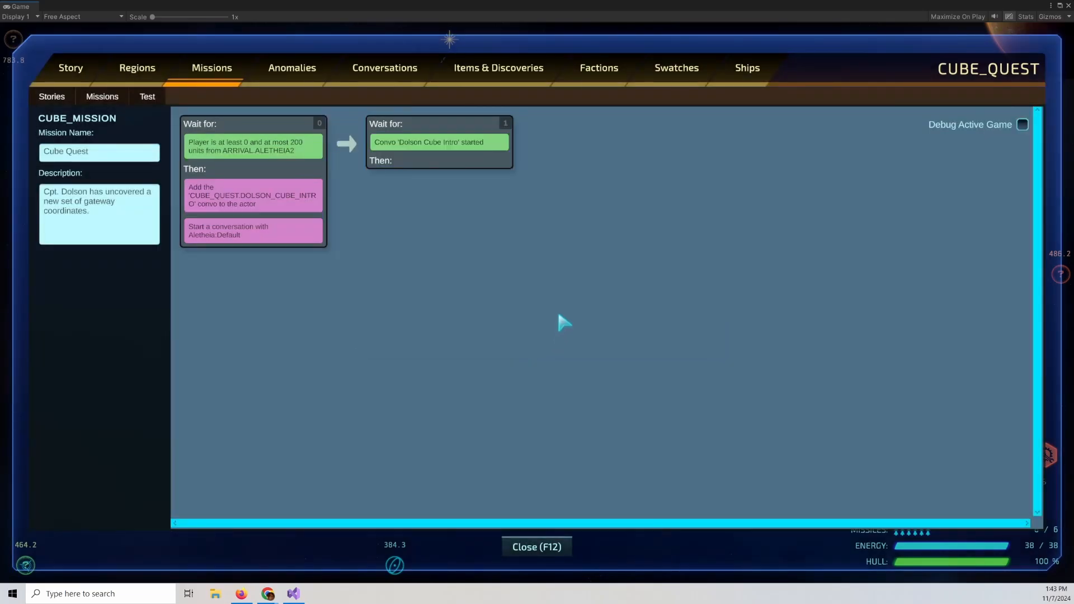
Add a Mission Log Visible action to the second node.
right_click(430, 163)
mouse_move(476, 183)
mouse_move(570, 219)
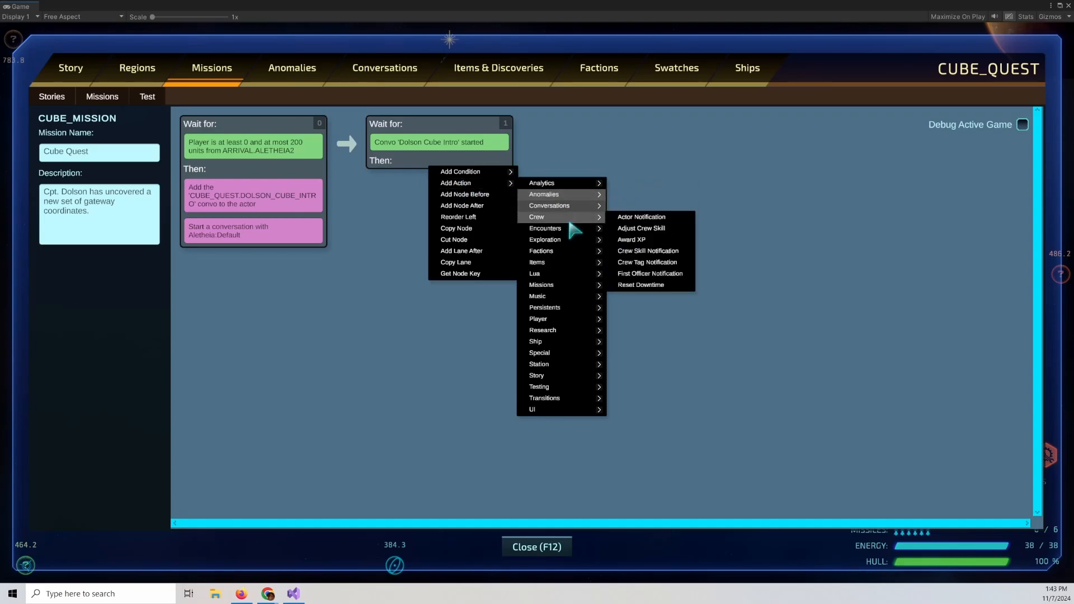
mouse_move(579, 286)
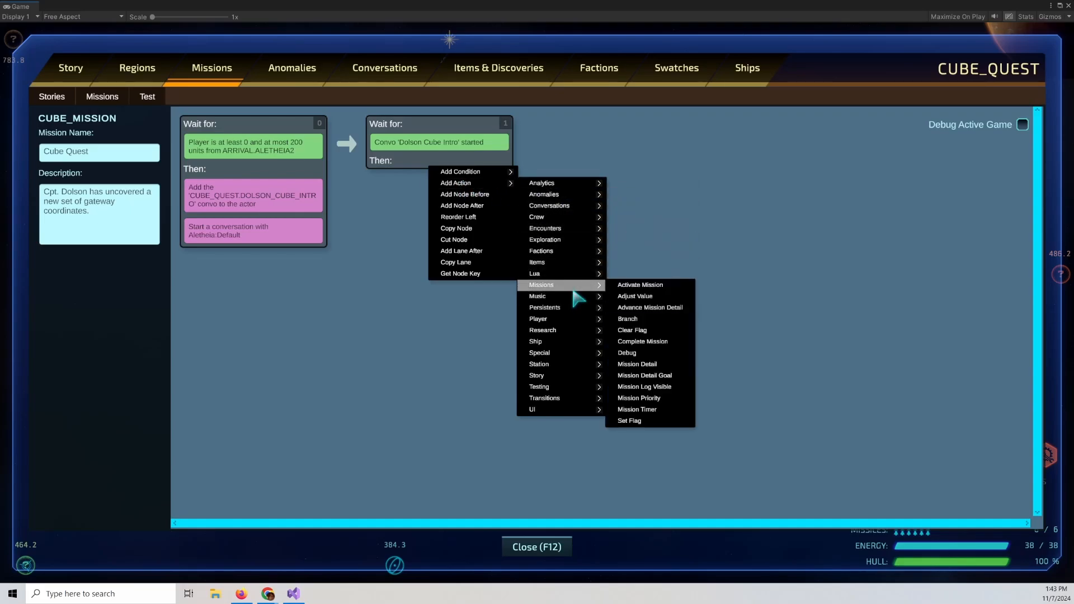
click(658, 387)
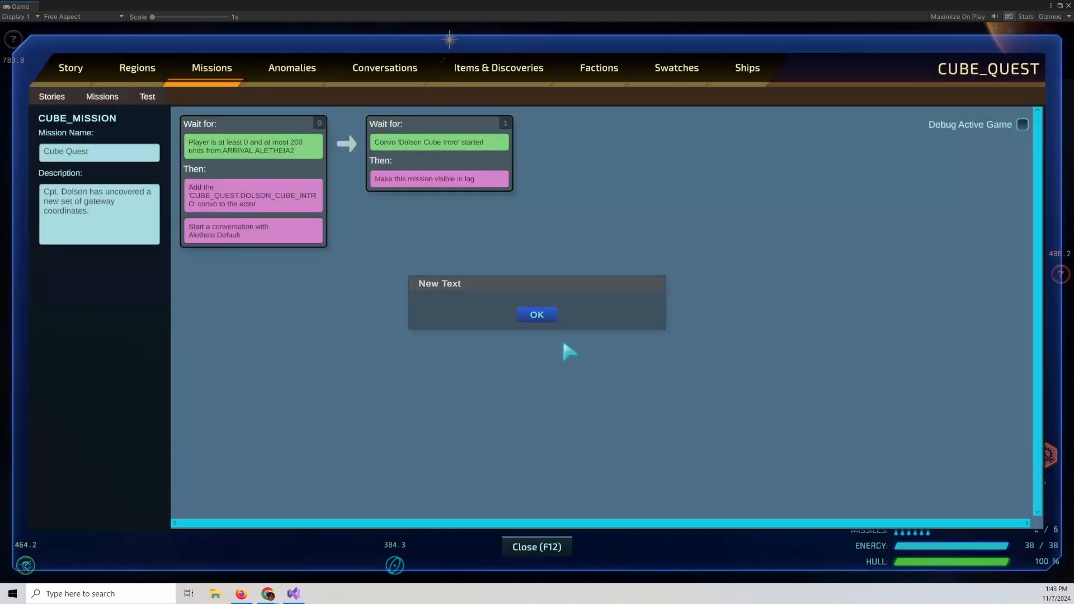
click(541, 317)
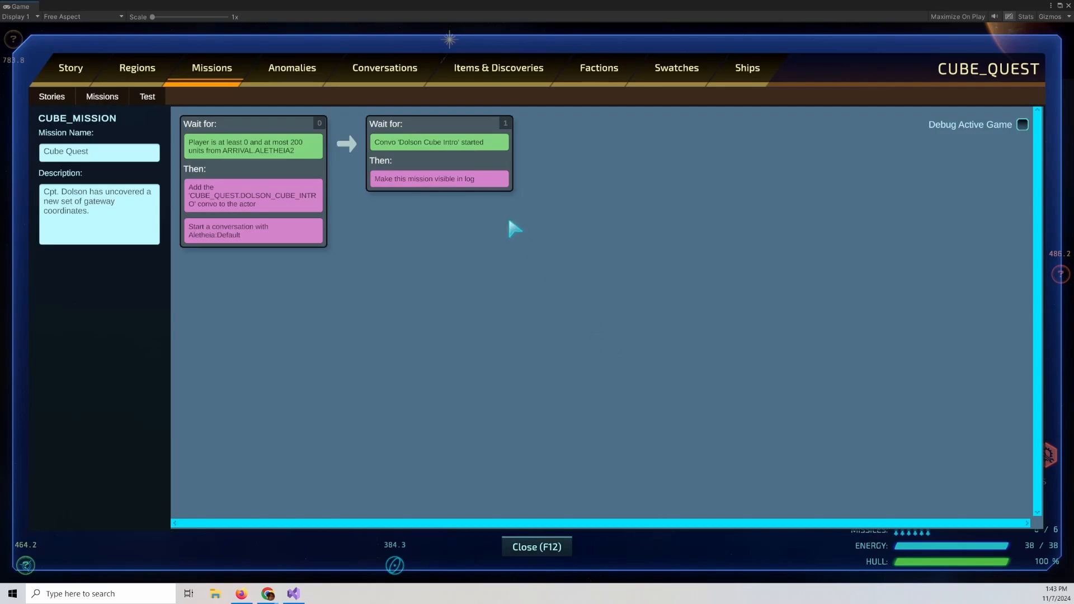
Add a Mission Detail Goal action to the second node with detail ID GATEWAY_COORDINATES.
right_click(448, 163)
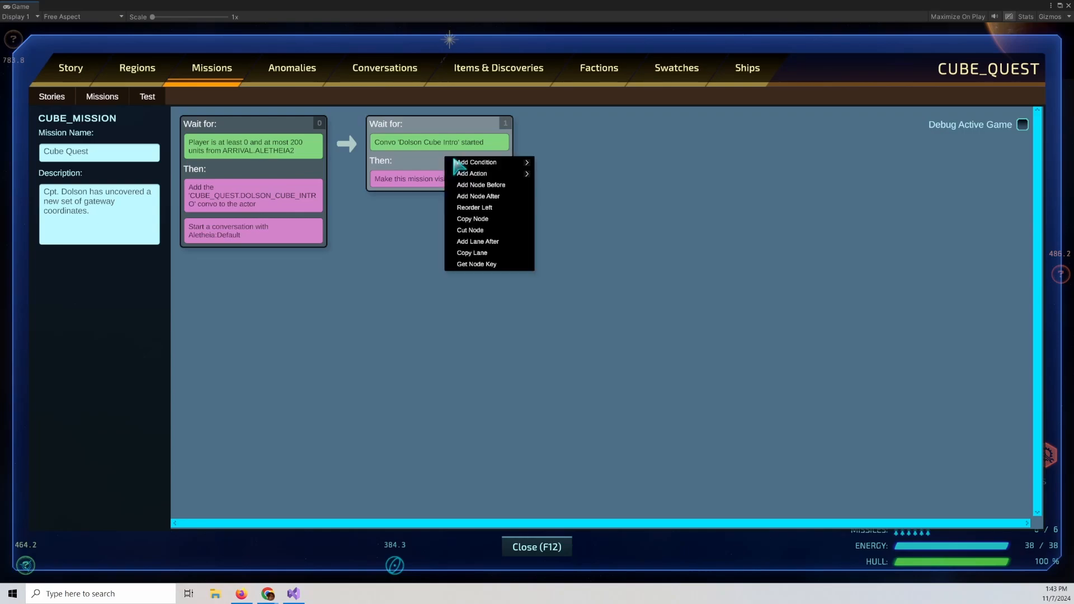
mouse_move(511, 174)
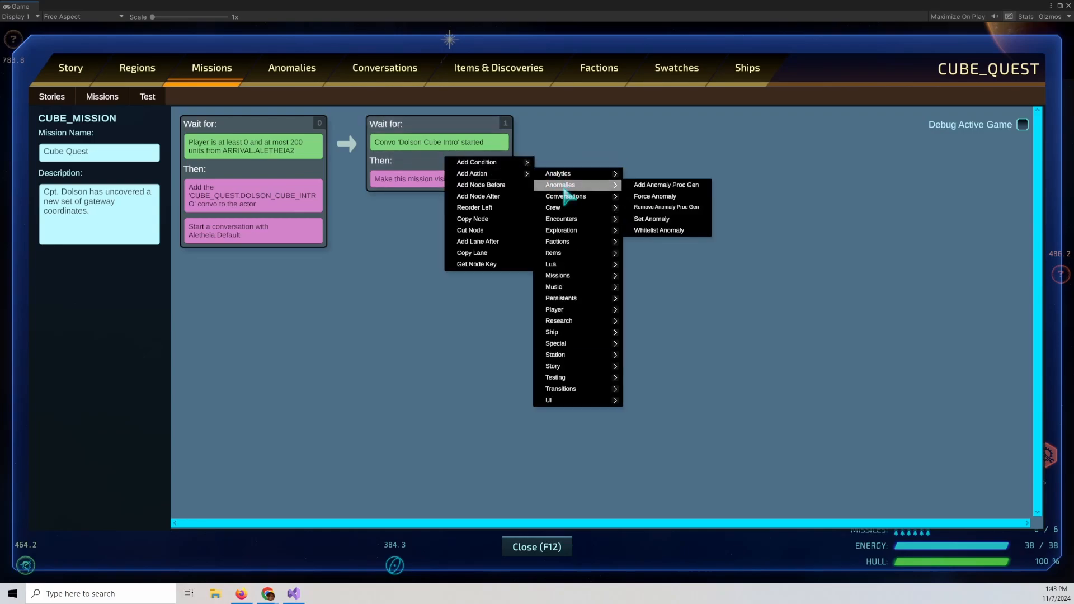
mouse_move(576, 276)
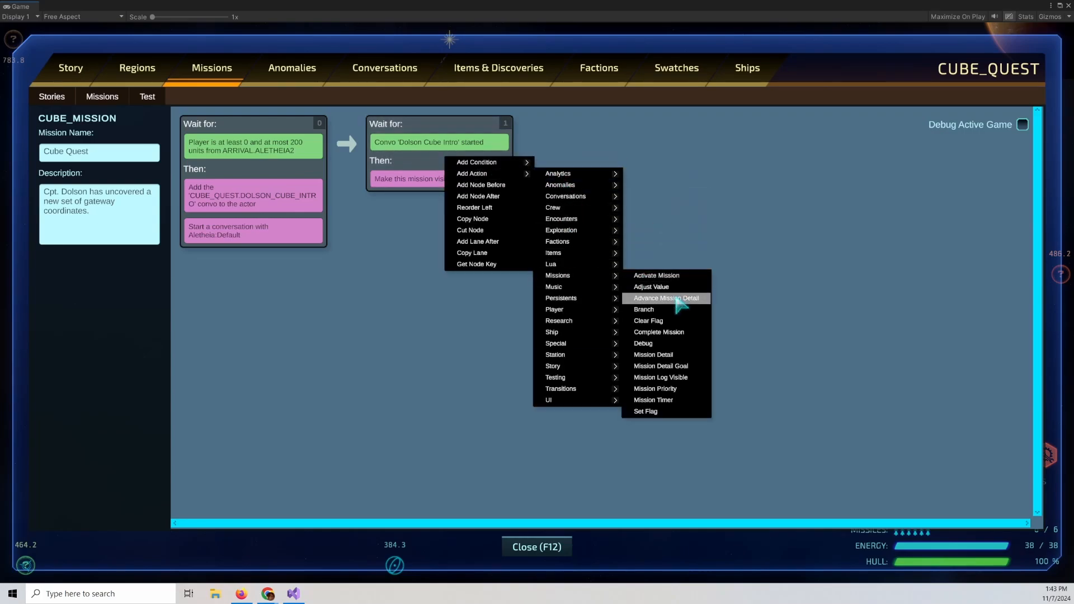
click(686, 368)
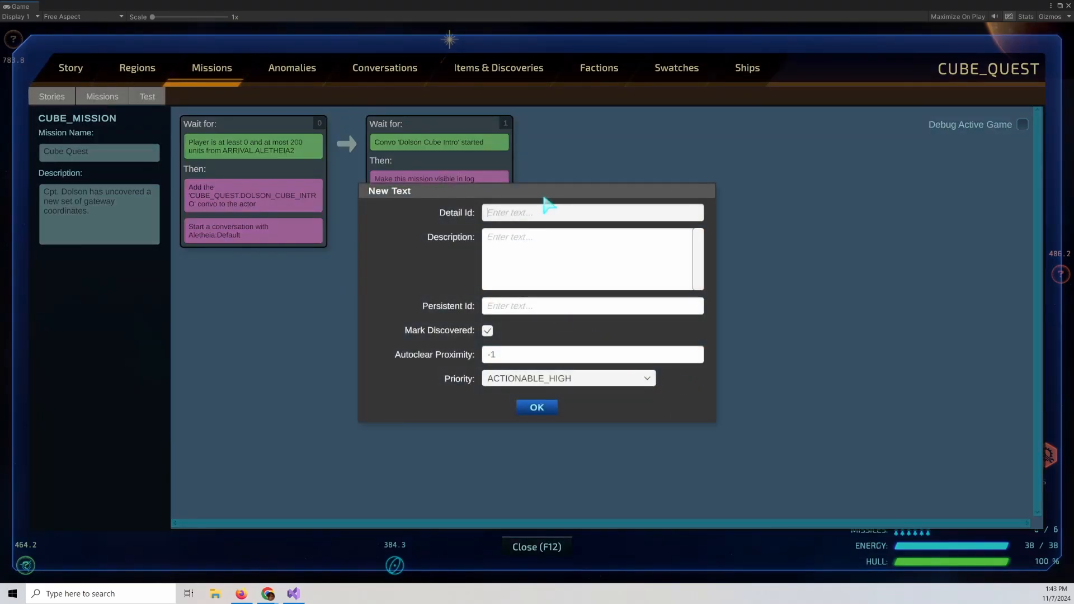
text(COORDINATE)
key(ctrl+a)
text(GATEWAY_COORDINATES)
click(582, 271)
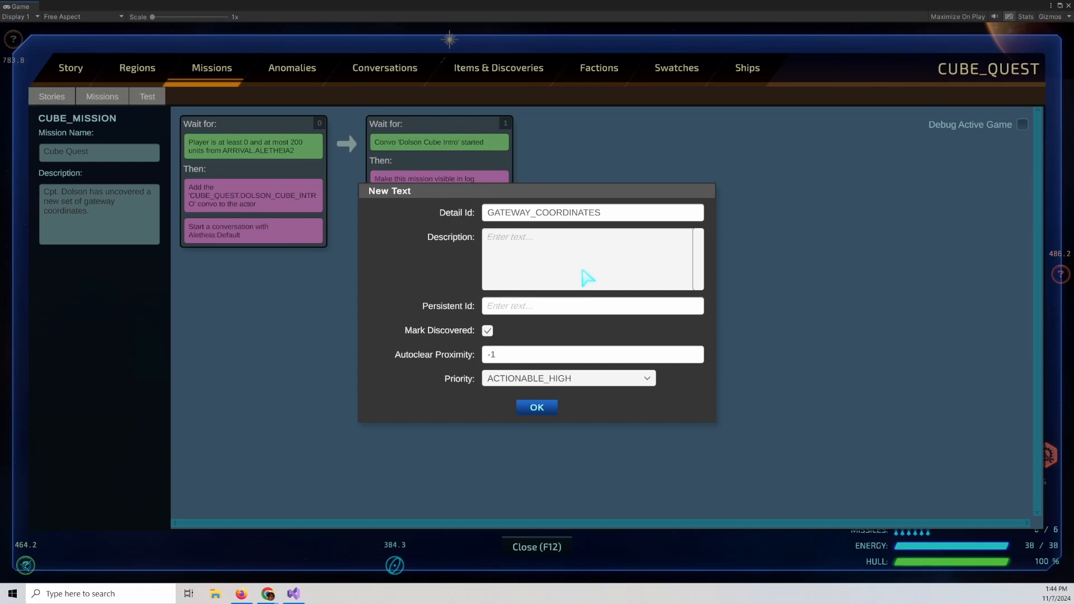
Set the detail's description to "The new gateway is a [COORD]".
text(Lt. Avery has added the coordinates)
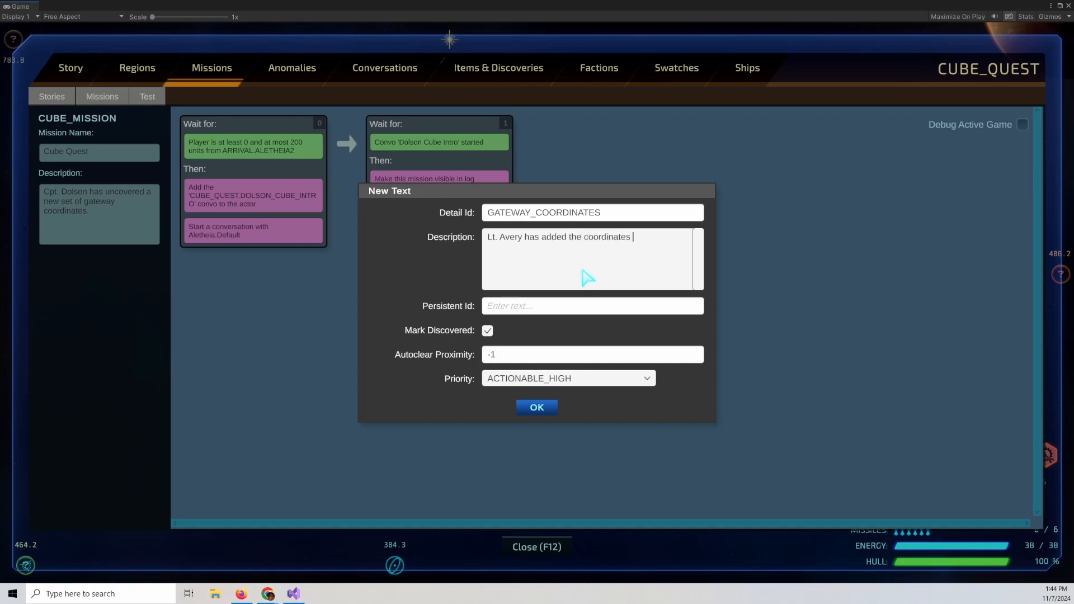
text( to)
key(ctrl+a)
text(The )
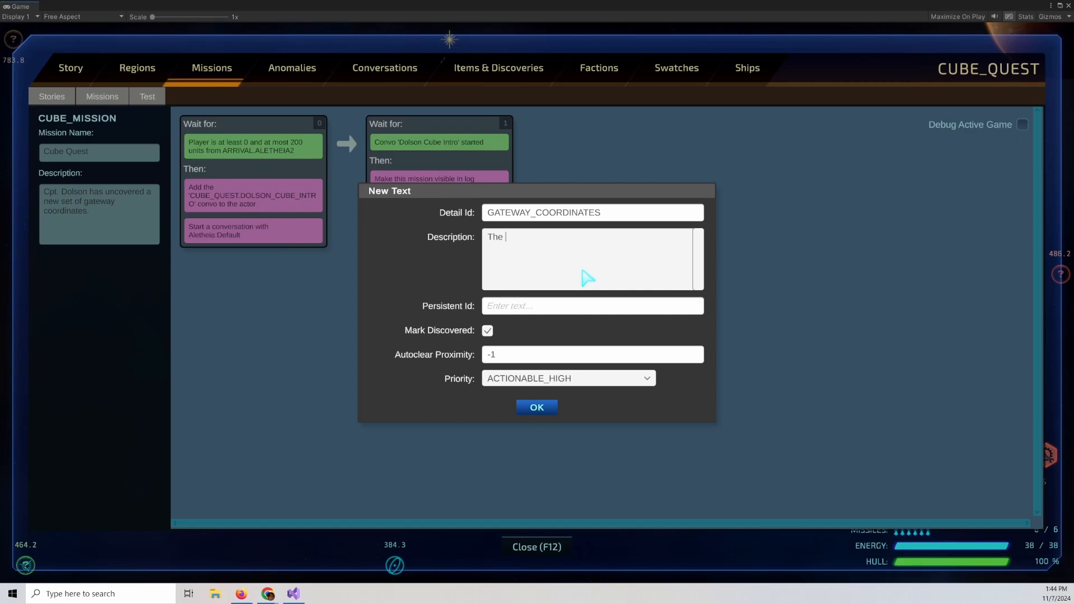
text(new gateway is a [COORD])
Set the persistent ID to CUBE_QUEST.GATEWAY, confirm the new detail action, and save the story.
click(553, 307)
text(CUBE)
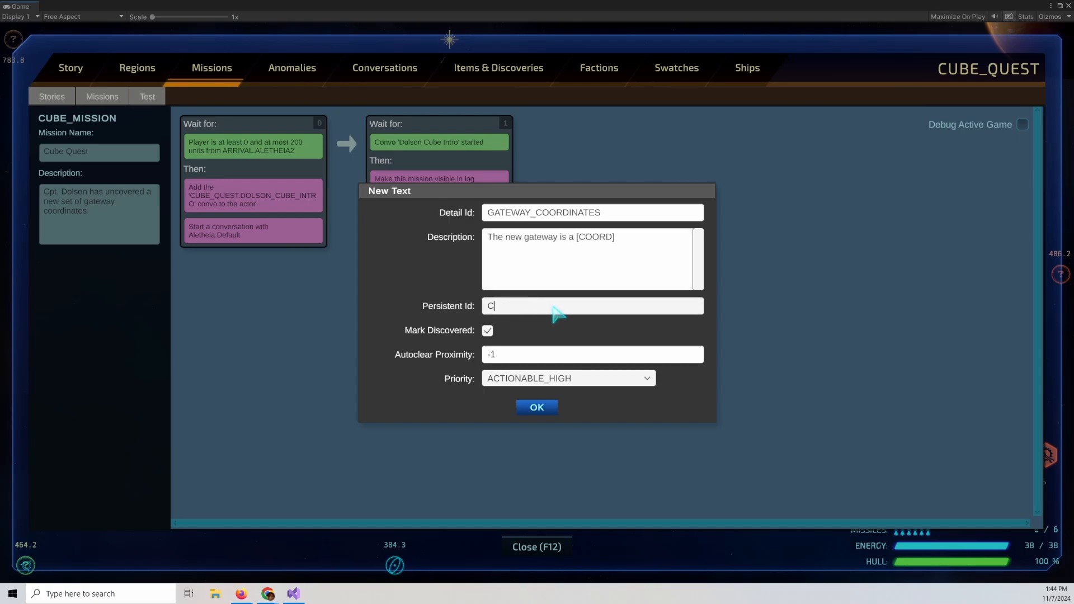
key(BackSpace)
key(BackSpace)
key(BackSpace)
key(BackSpace)
text(CUBE_QUEST.GATEWAY)
click(627, 287)
click(555, 404)
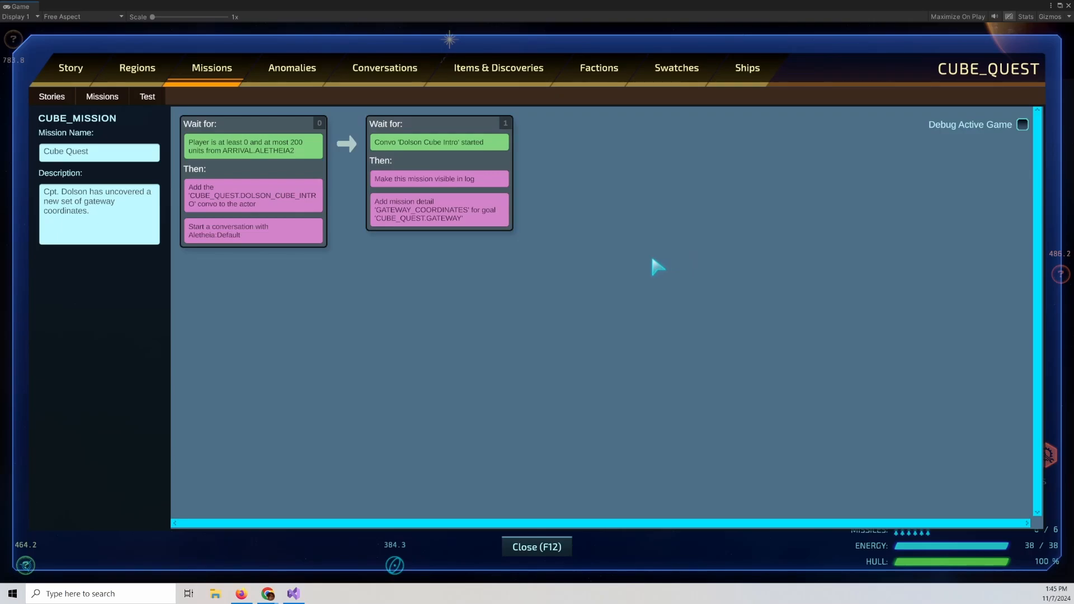
click(52, 96)
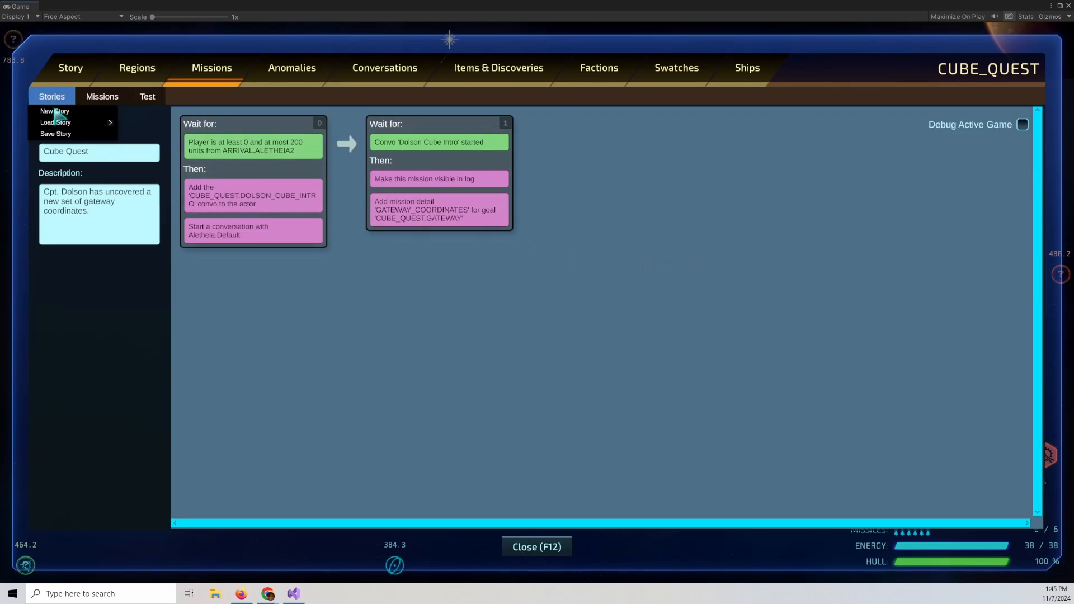
click(58, 134)
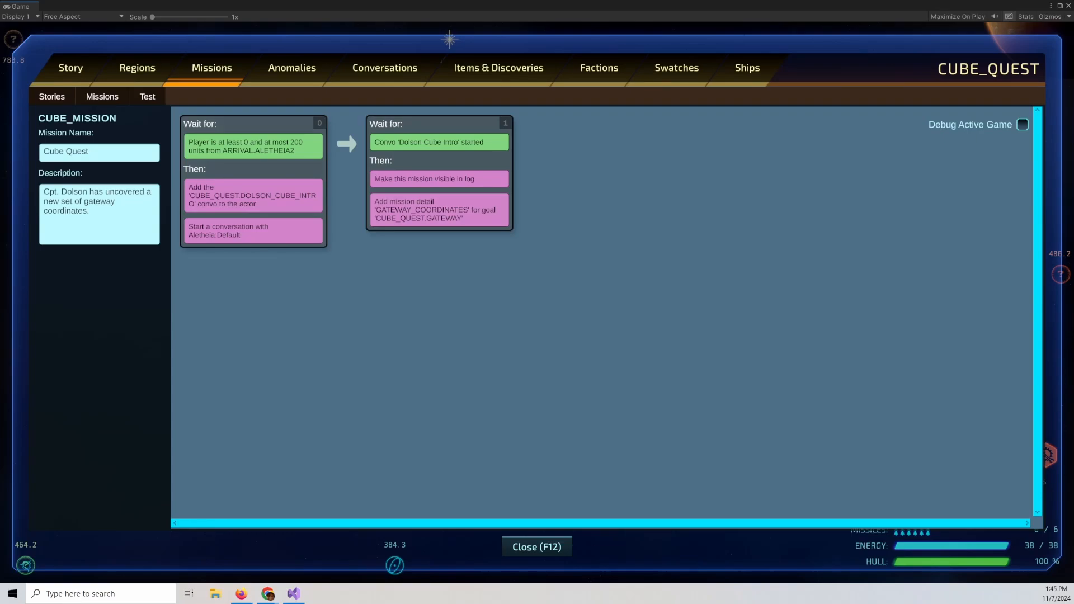